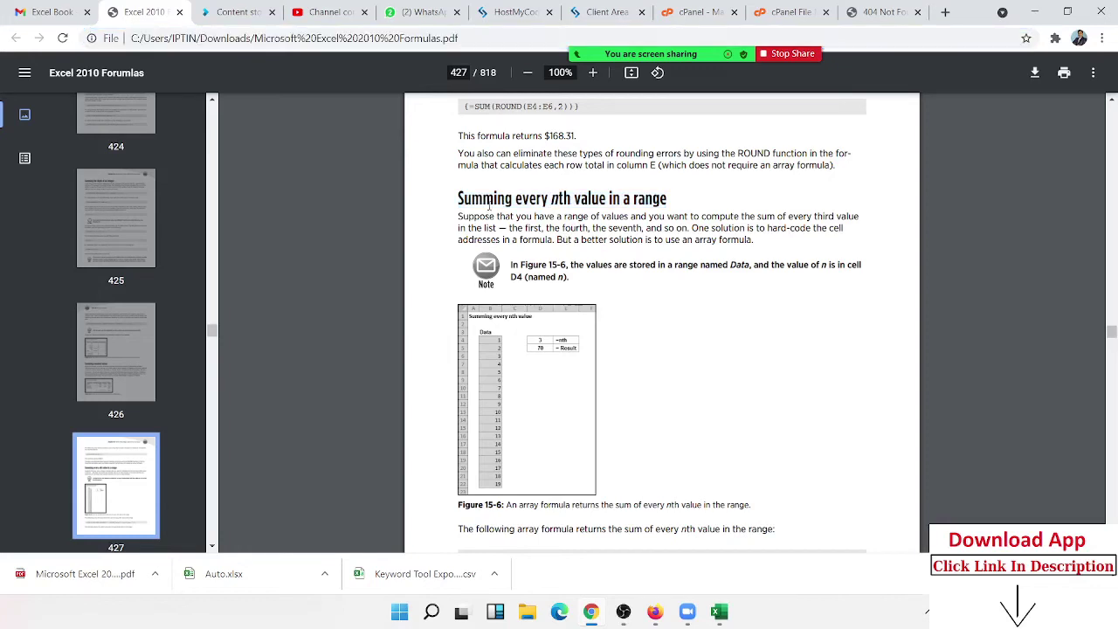
Select the word 'Summing' in the PDF heading on summing every nth value
{"action": "double_click", "coordinate": [489, 205]}
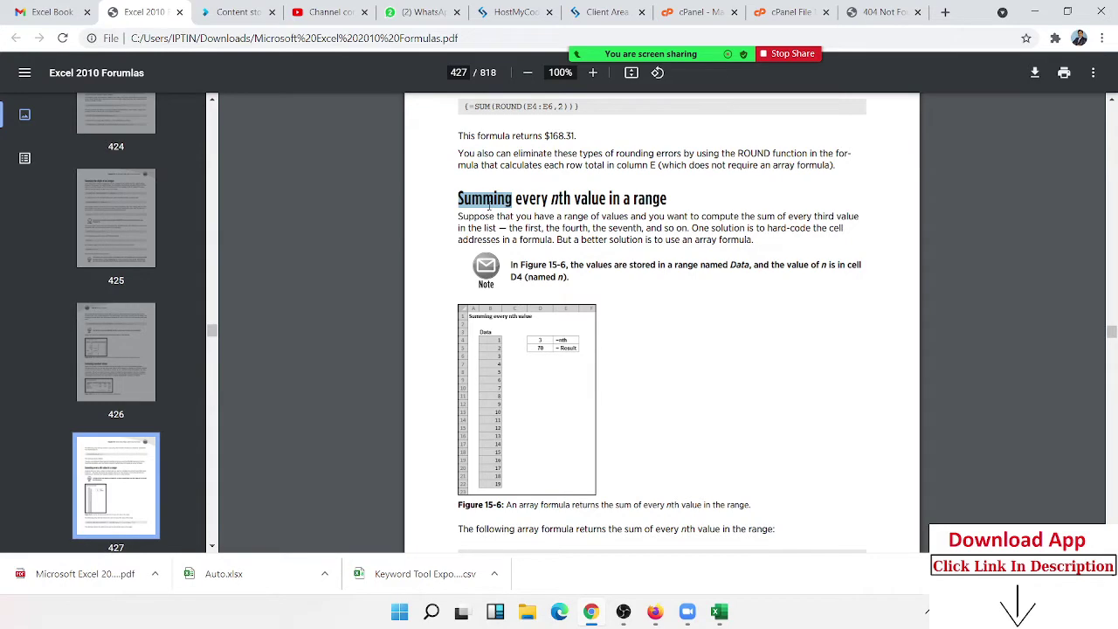
In Excel, select the Qty values D1:D59 on Sheet2, check Quick Analysis, then add Sheet3
{"action": "key", "text": "alt+Tab"}
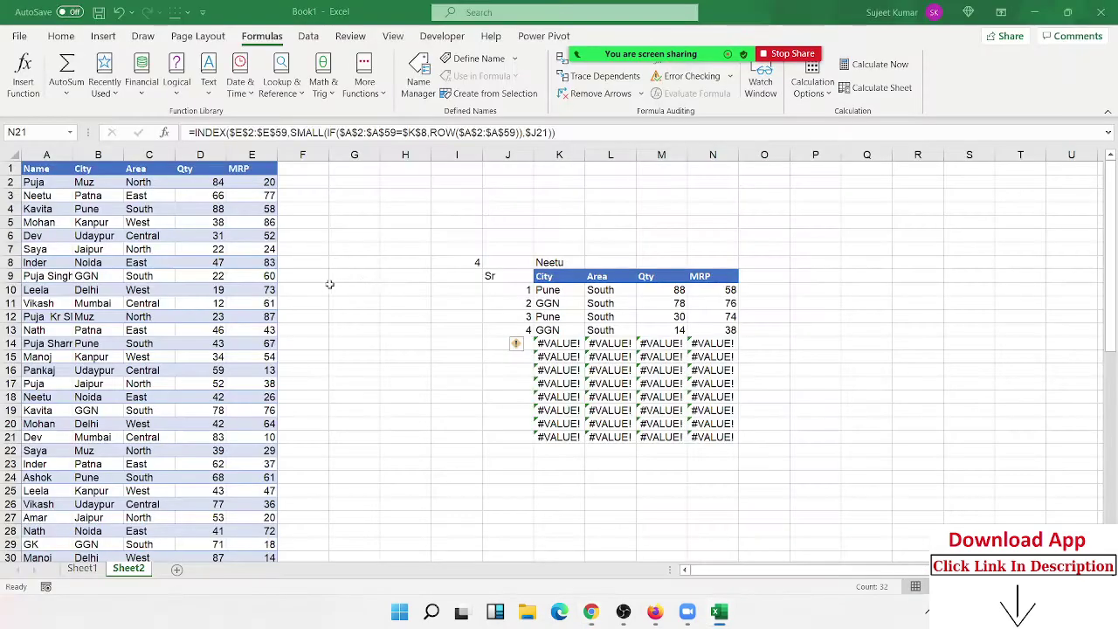
{"action": "left_click", "coordinate": [198, 169]}
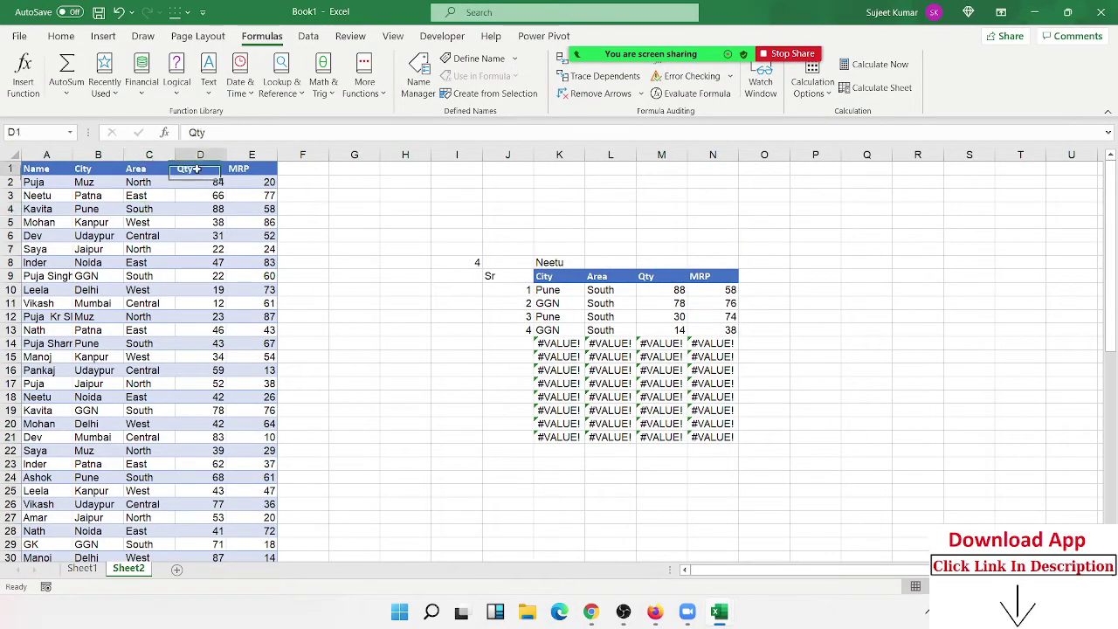
{"action": "scroll", "coordinate": [209, 355], "scroll_direction": "down", "scroll_amount": 12}
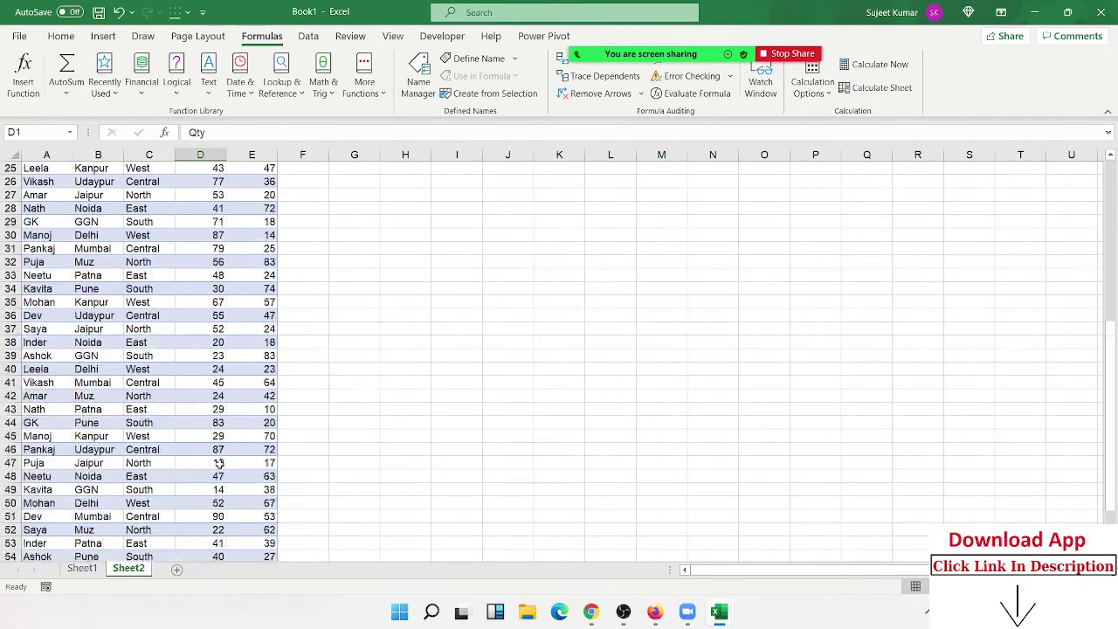
{"action": "left_click", "coordinate": [217, 464], "text": "shift"}
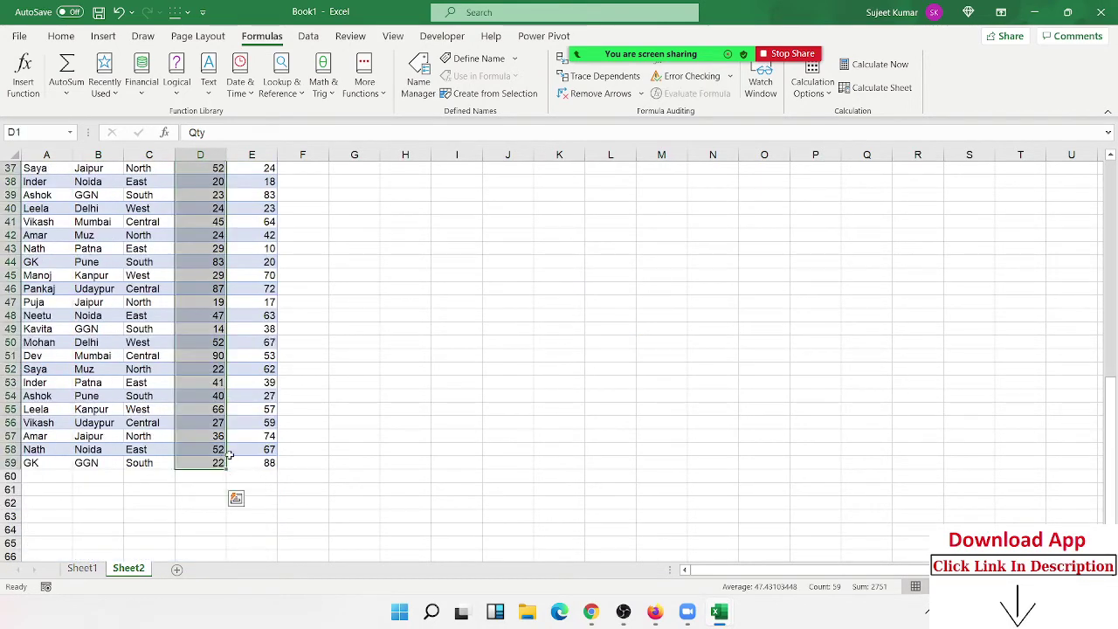
{"action": "left_click", "coordinate": [236, 498]}
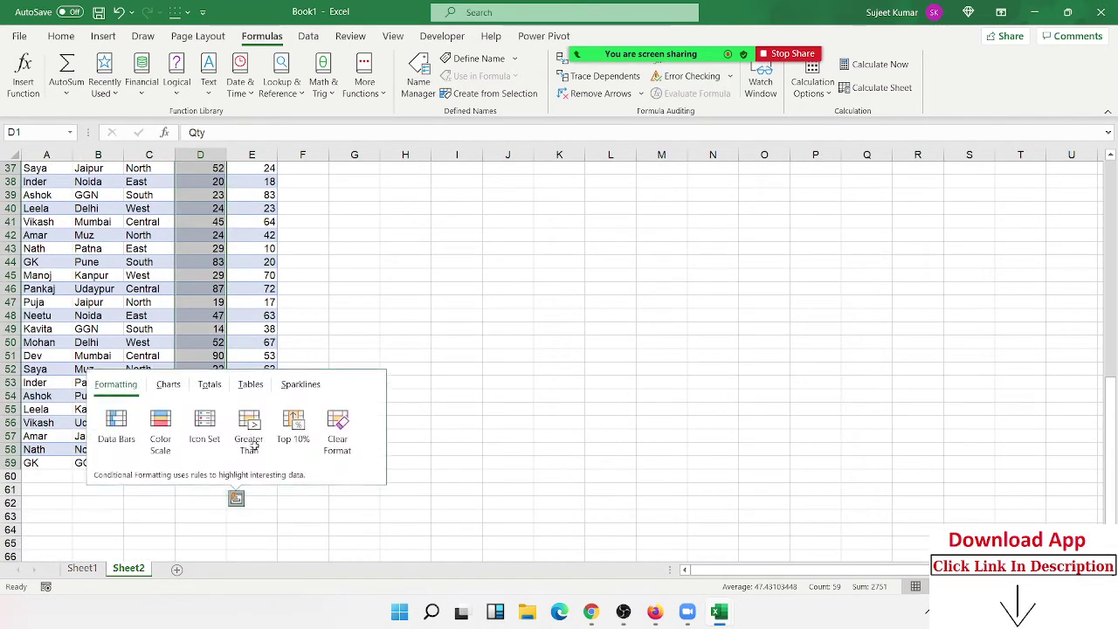
{"action": "left_click", "coordinate": [177, 570]}
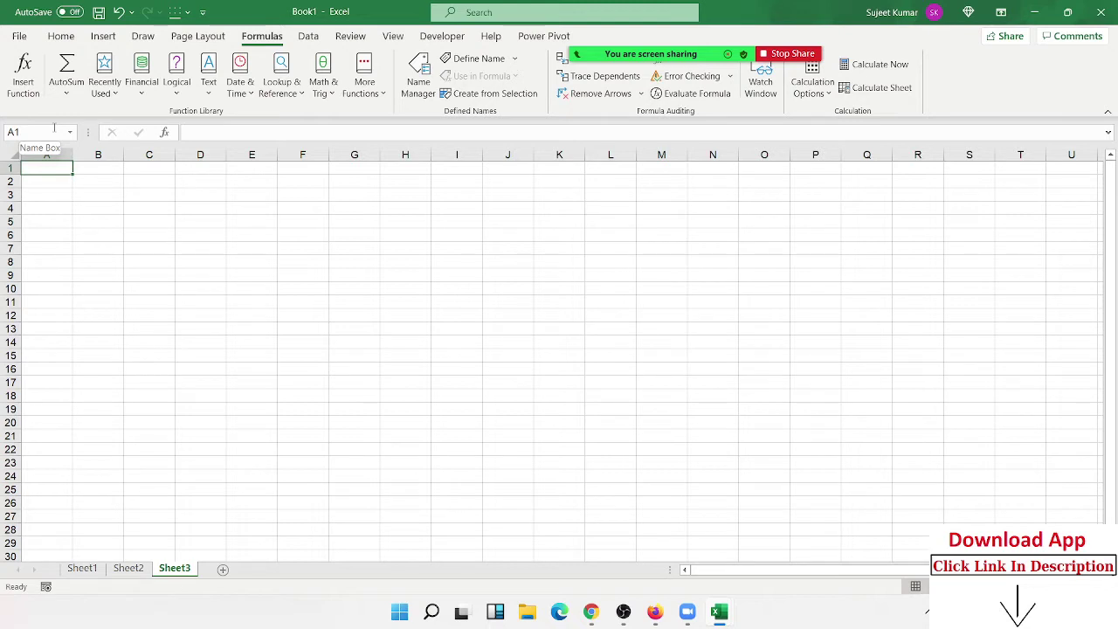
Enter the labels Name, Price and Qty in A1:A3
{"action": "type", "text": "Name"}
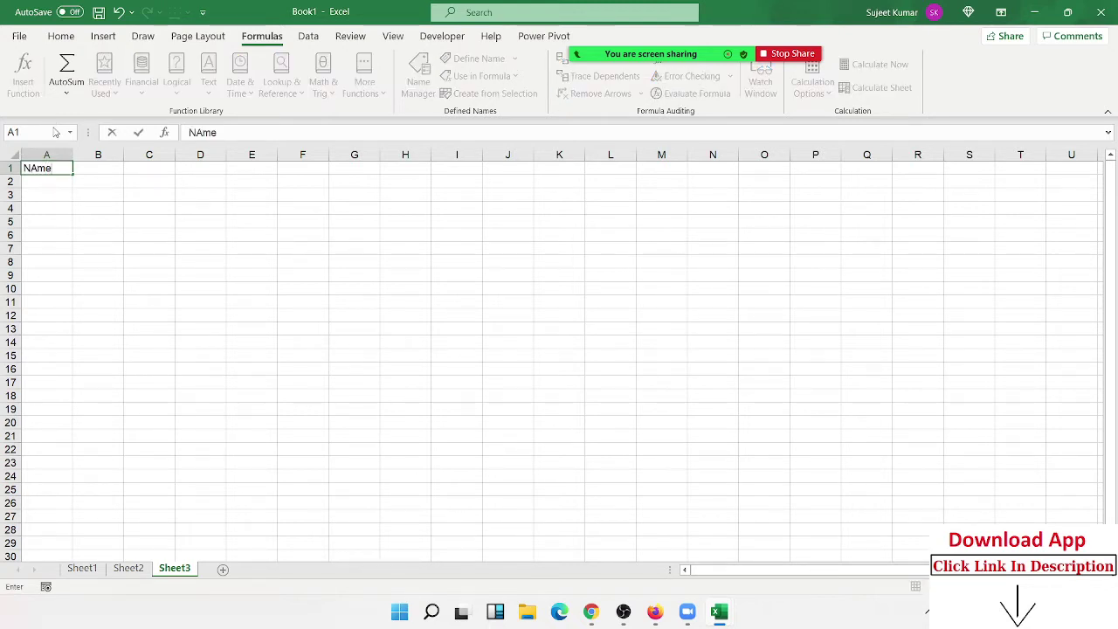
{"action": "key", "text": "Return"}
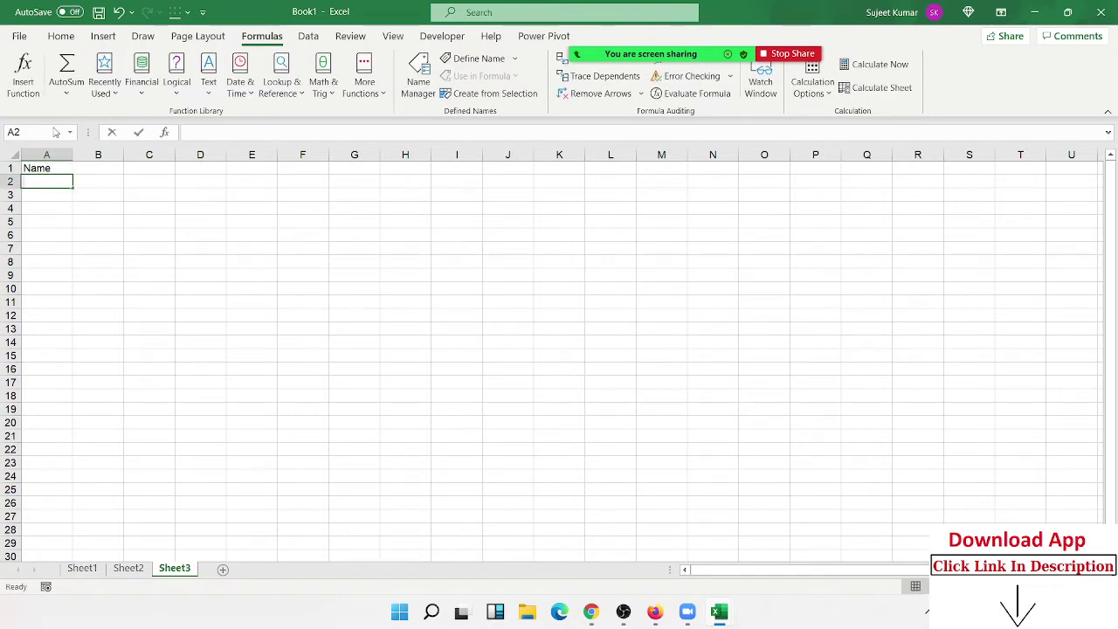
{"action": "type", "text": "Price"}
{"action": "key", "text": "Return"}
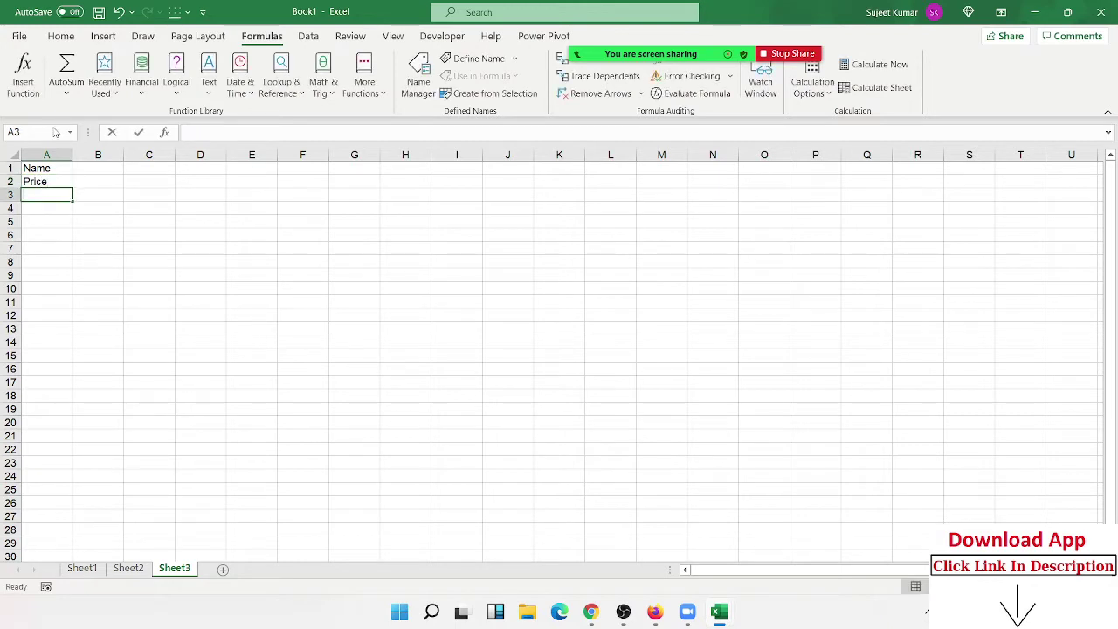
{"action": "type", "text": "Qty"}
{"action": "key", "text": "Tab"}
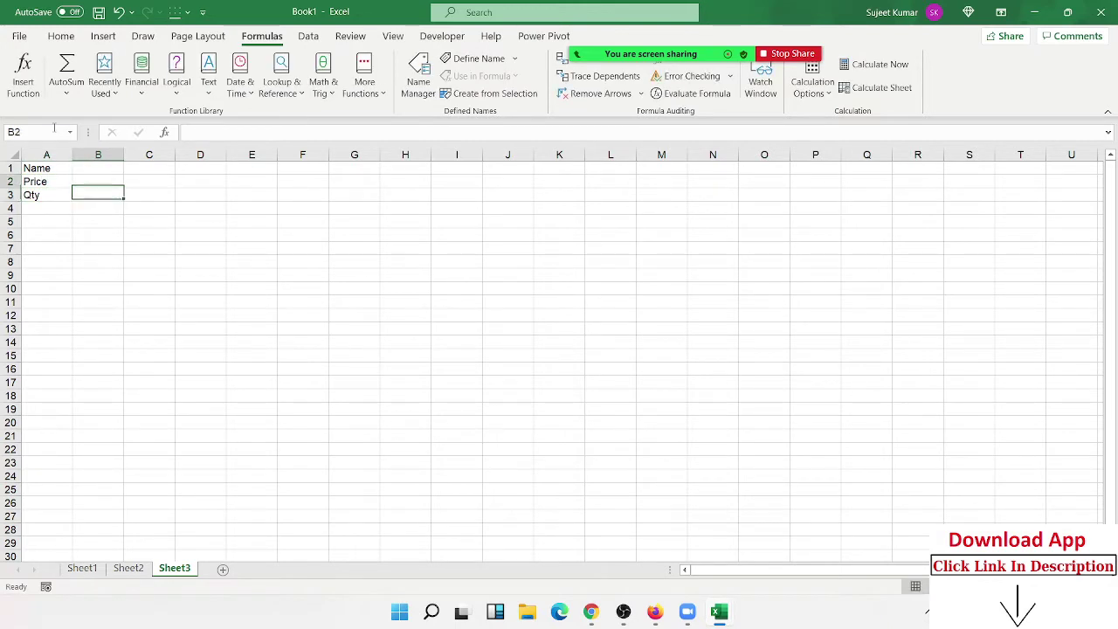
Enter a first name in B1 and the price 240 in B2
{"action": "key", "text": "Up"}
{"action": "key", "text": "Up"}
{"action": "type", "text": "Puja"}
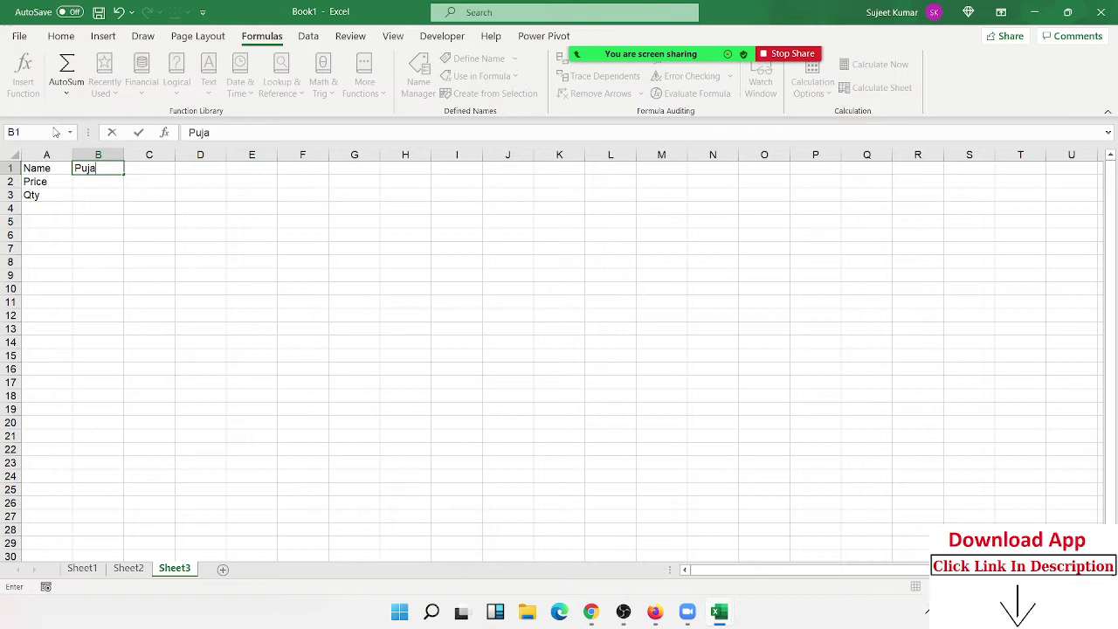
{"action": "key", "text": "Return"}
{"action": "type", "text": "240"}
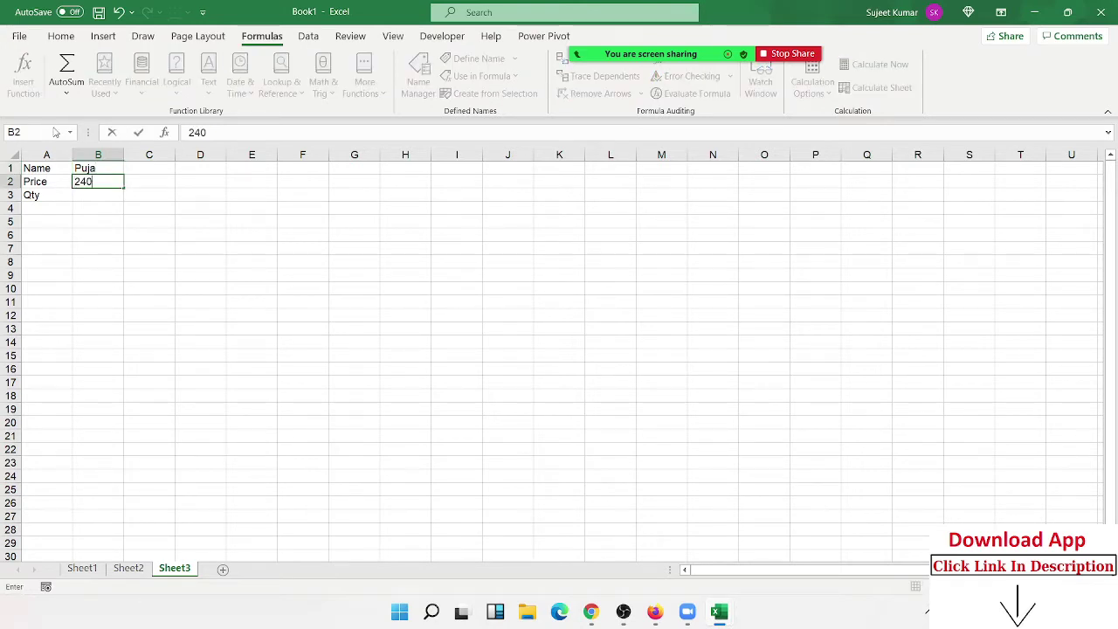
{"action": "key", "text": "Return"}
Enter quantity 30 in B3 and fill the A1:B3 block down the sheet
{"action": "type", "text": "30"}
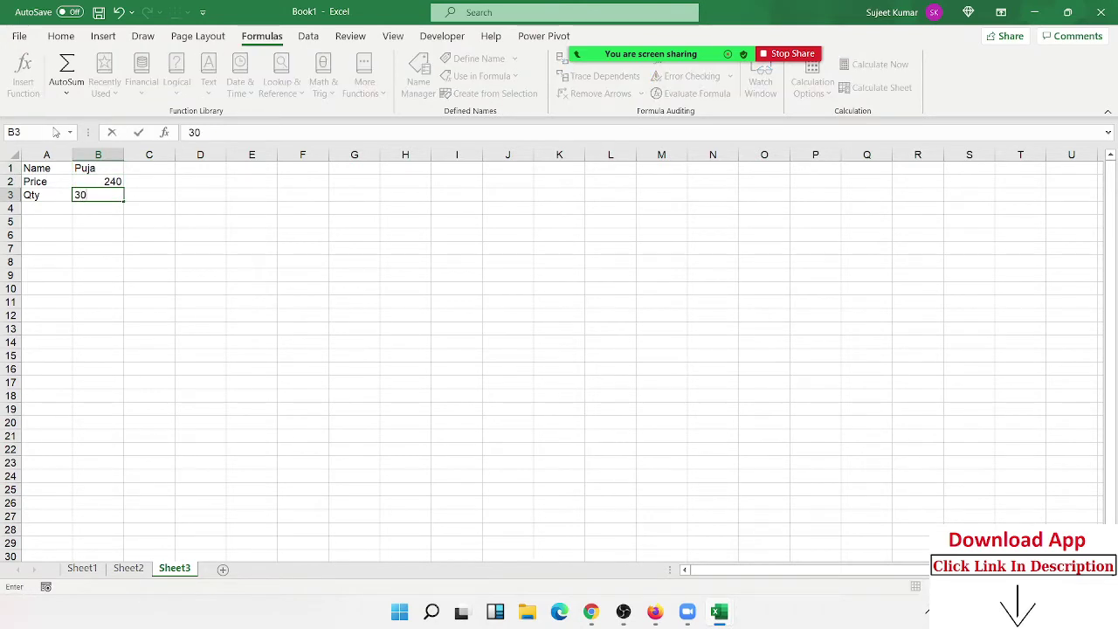
{"action": "left_click", "coordinate": [77, 246]}
{"action": "left_click_drag", "start_coordinate": [54, 169], "coordinate": [92, 546]}
Replace the price in B5 with the formula =B2+10
{"action": "left_click", "coordinate": [42, 222]}
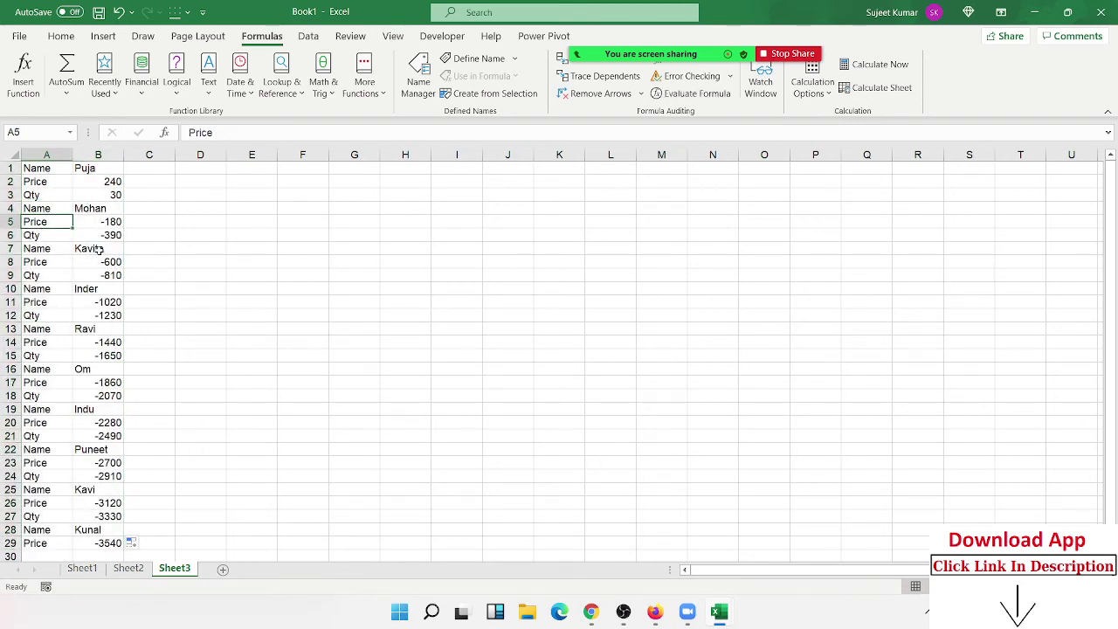
{"action": "left_click", "coordinate": [116, 221]}
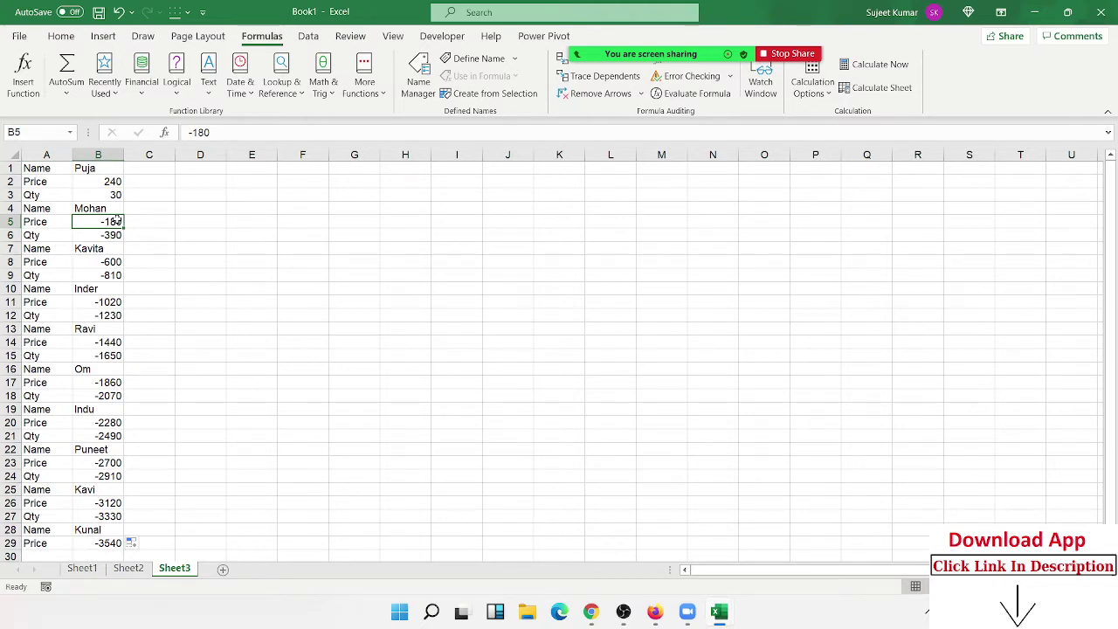
{"action": "double_click", "coordinate": [117, 221]}
{"action": "key", "text": "Escape"}
{"action": "type", "text": "="}
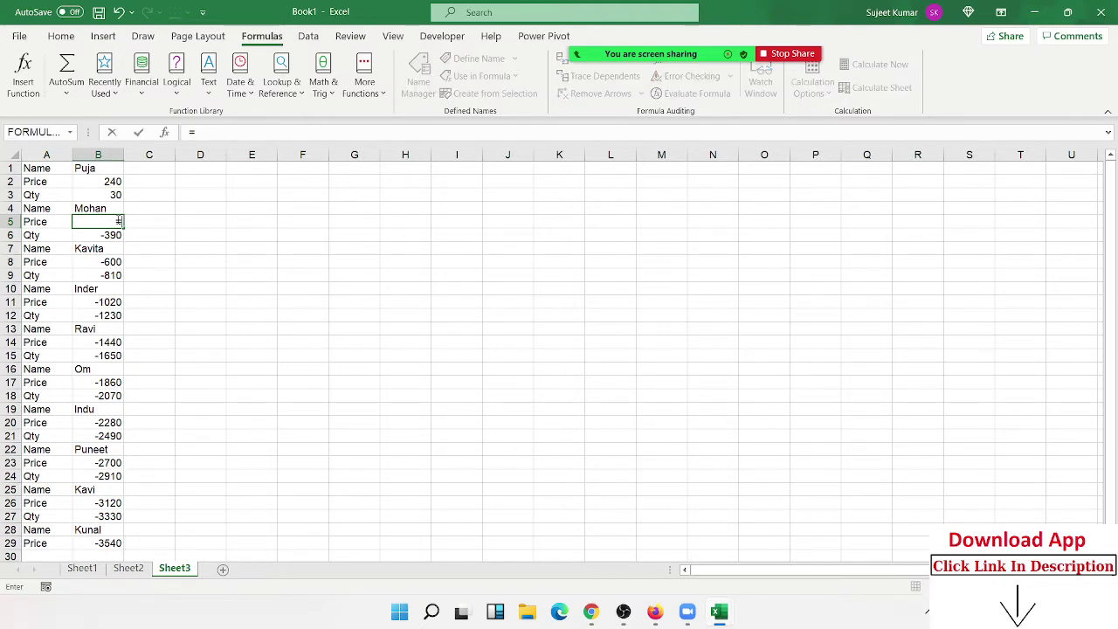
{"action": "key", "text": "Up"}
{"action": "key", "text": "Up"}
{"action": "key", "text": "Up"}
{"action": "type", "text": "+"}
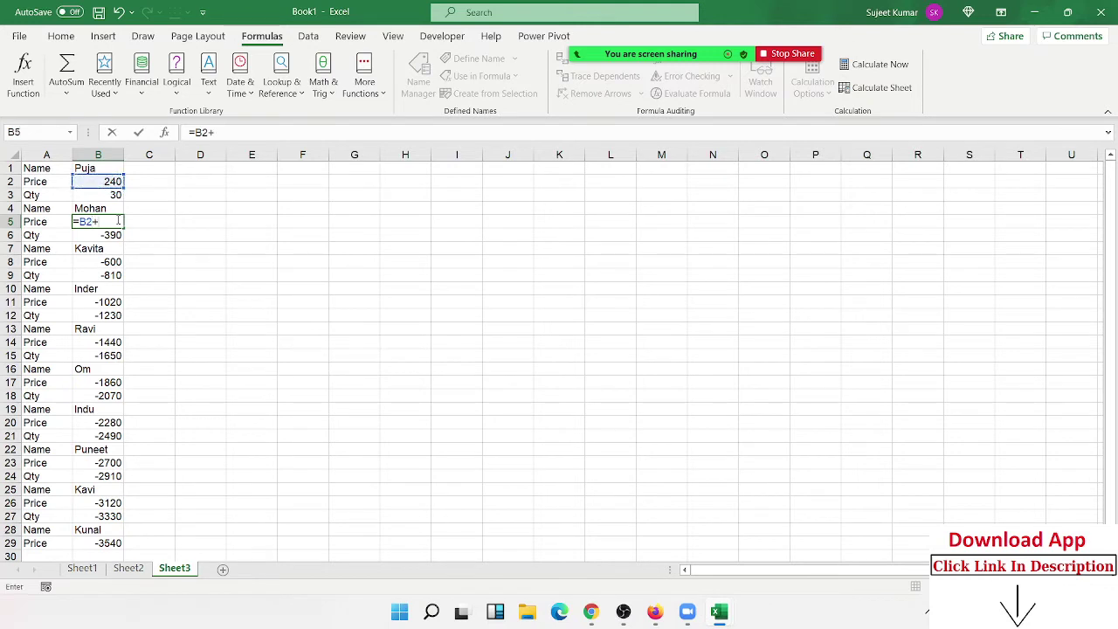
{"action": "type", "text": "10"}
{"action": "key", "text": "Return"}
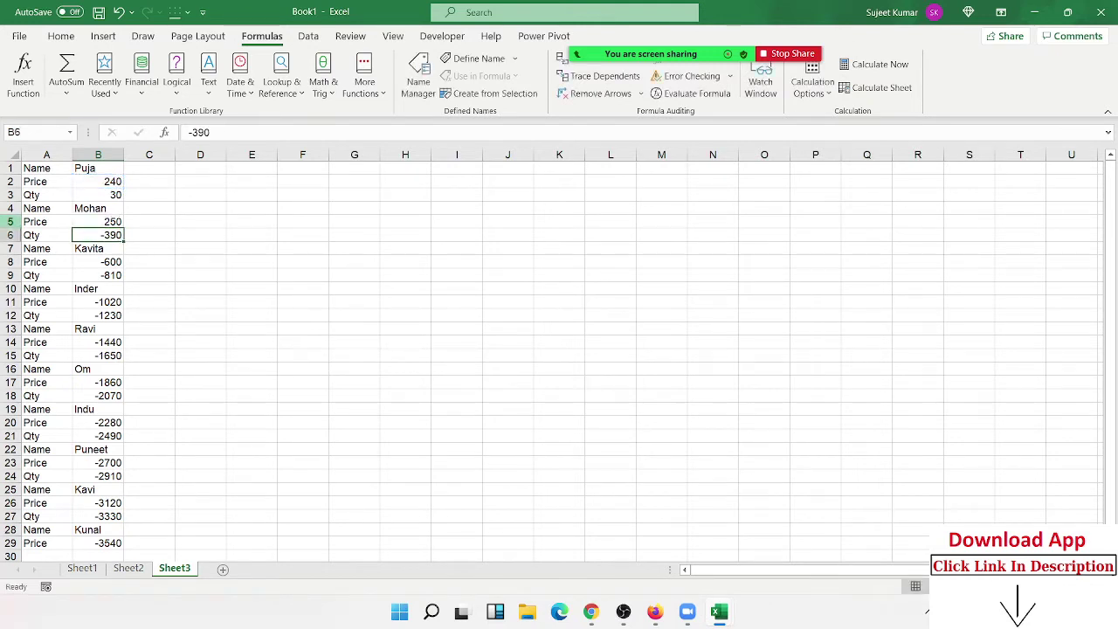
Enter =B3+10 in B6 and fill the A4:B6 block down to row 35
{"action": "type", "text": "=B3+10"}
{"action": "left_click_drag", "start_coordinate": [40, 209], "coordinate": [120, 557]}
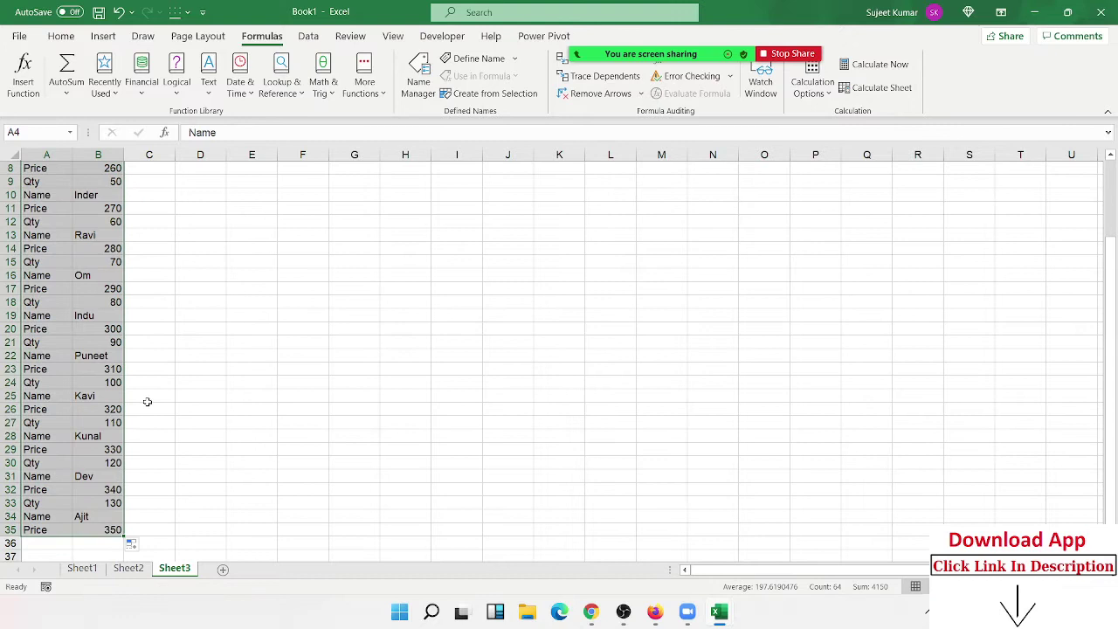
{"action": "scroll", "coordinate": [145, 399], "scroll_direction": "up", "scroll_amount": 3}
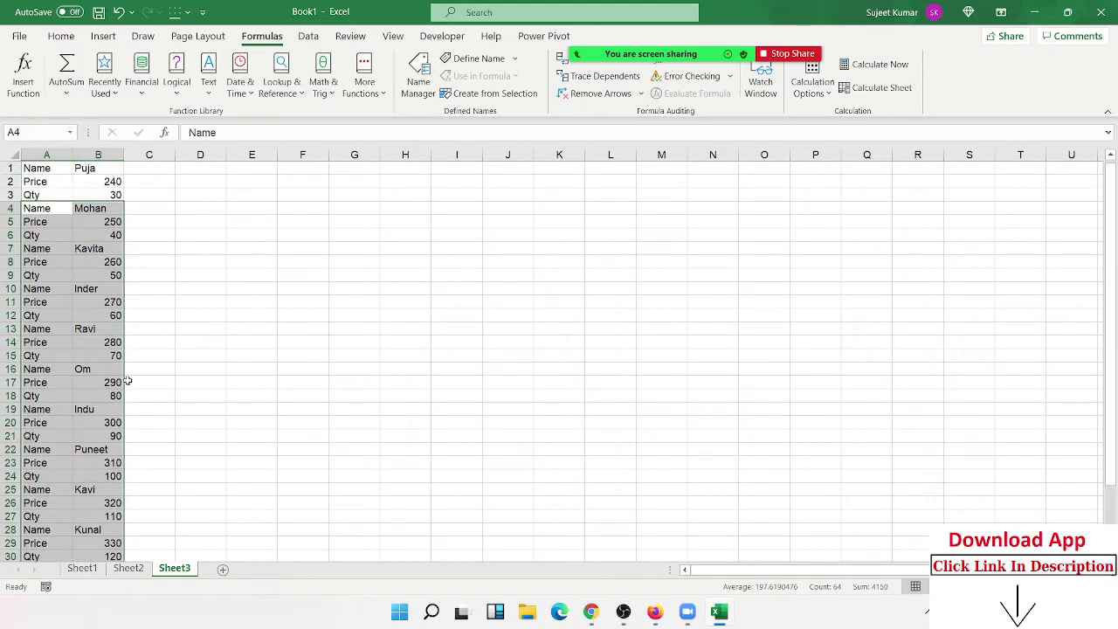
Relabel A8 as Mrp and A14 as Amt
{"action": "left_click", "coordinate": [35, 262]}
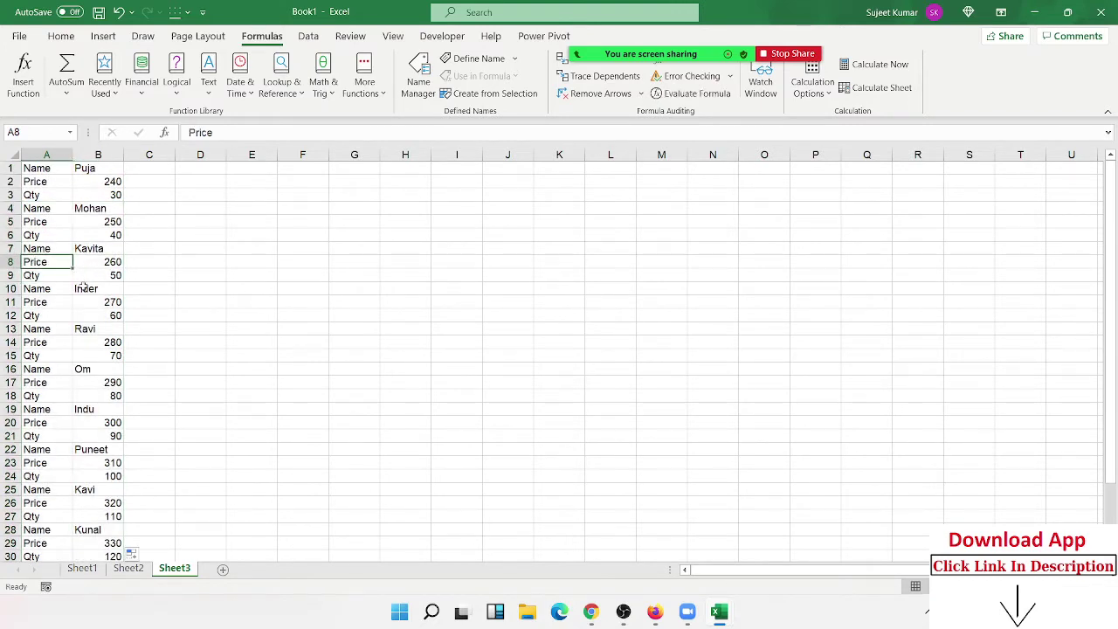
{"action": "type", "text": "Am"}
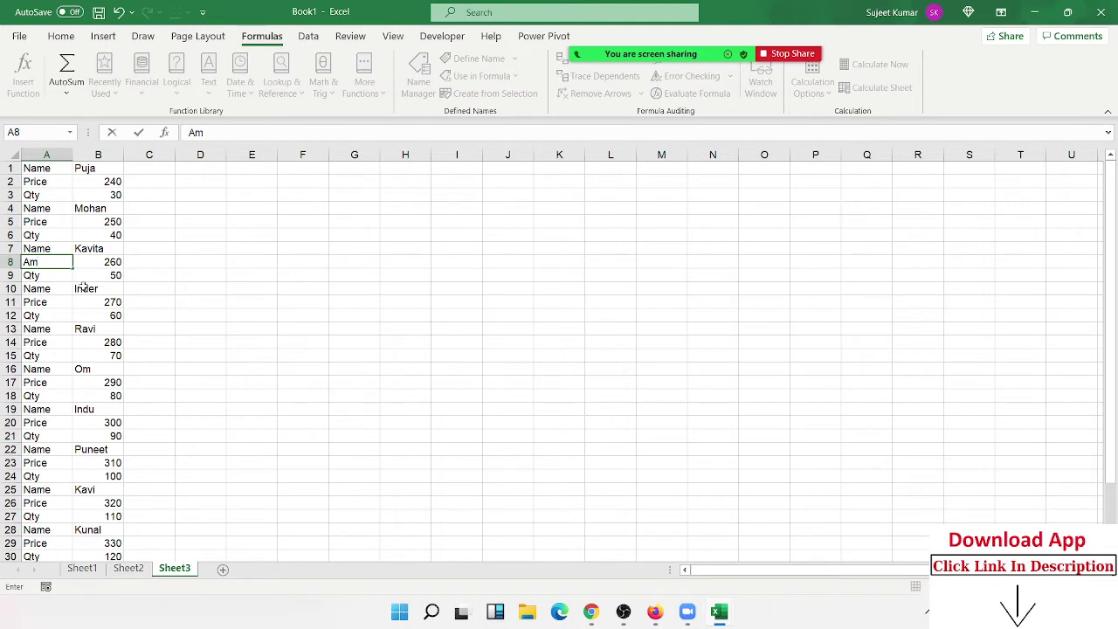
{"action": "key", "text": "BackSpace"}
{"action": "key", "text": "BackSpace"}
{"action": "type", "text": "Mrp"}
{"action": "left_click", "coordinate": [52, 357]}
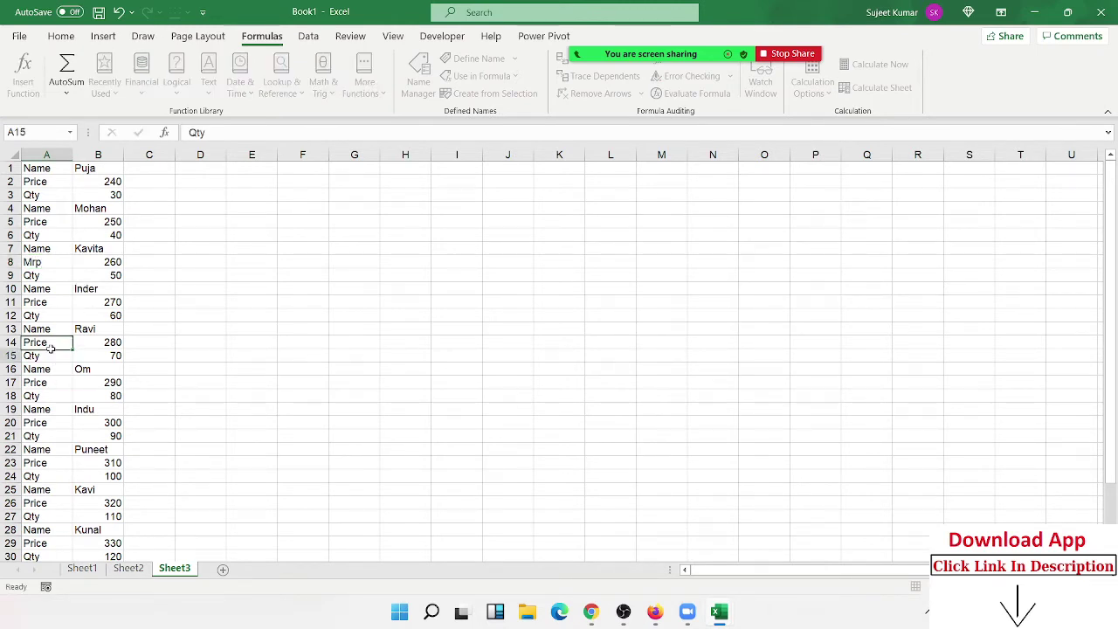
{"action": "left_click", "coordinate": [55, 341]}
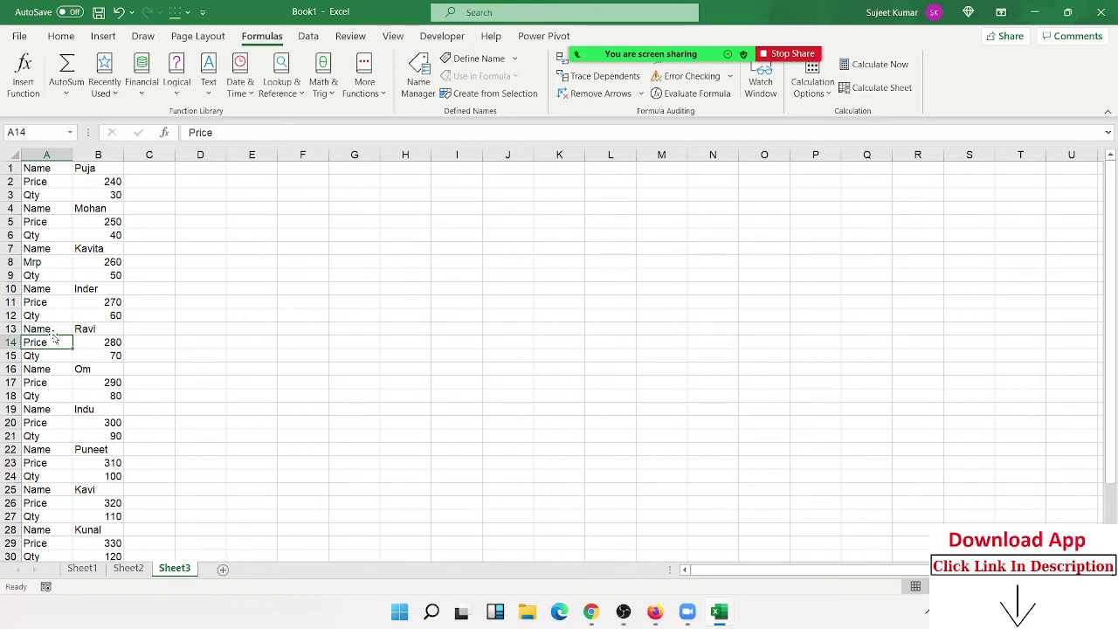
{"action": "type", "text": "A"}
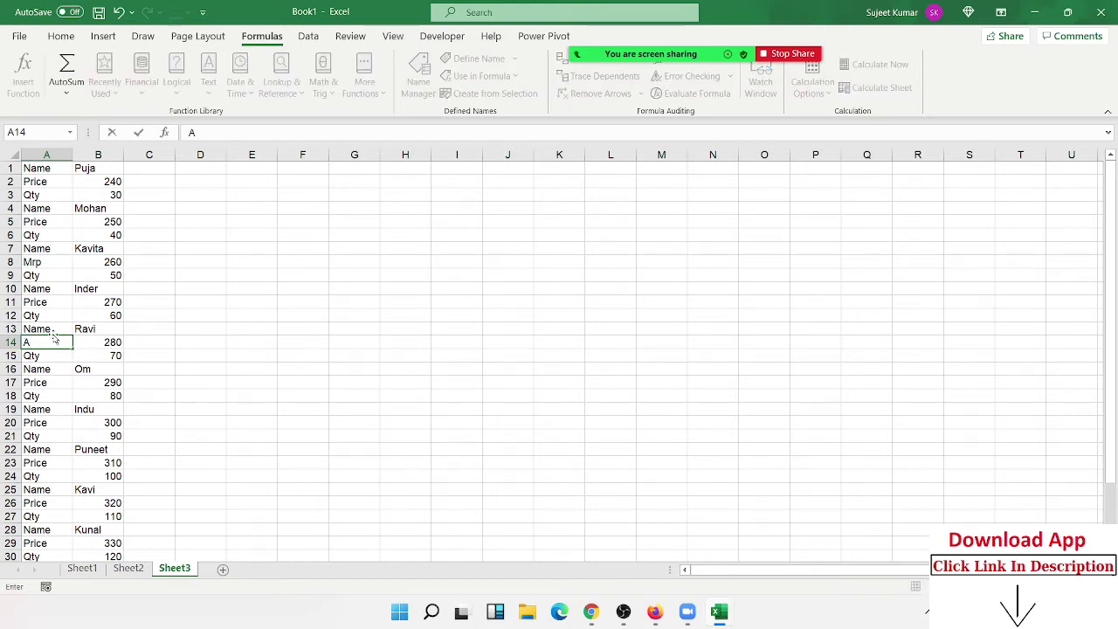
{"action": "type", "text": "mt"}
{"action": "key", "text": "Return"}
{"action": "left_click", "coordinate": [48, 340]}
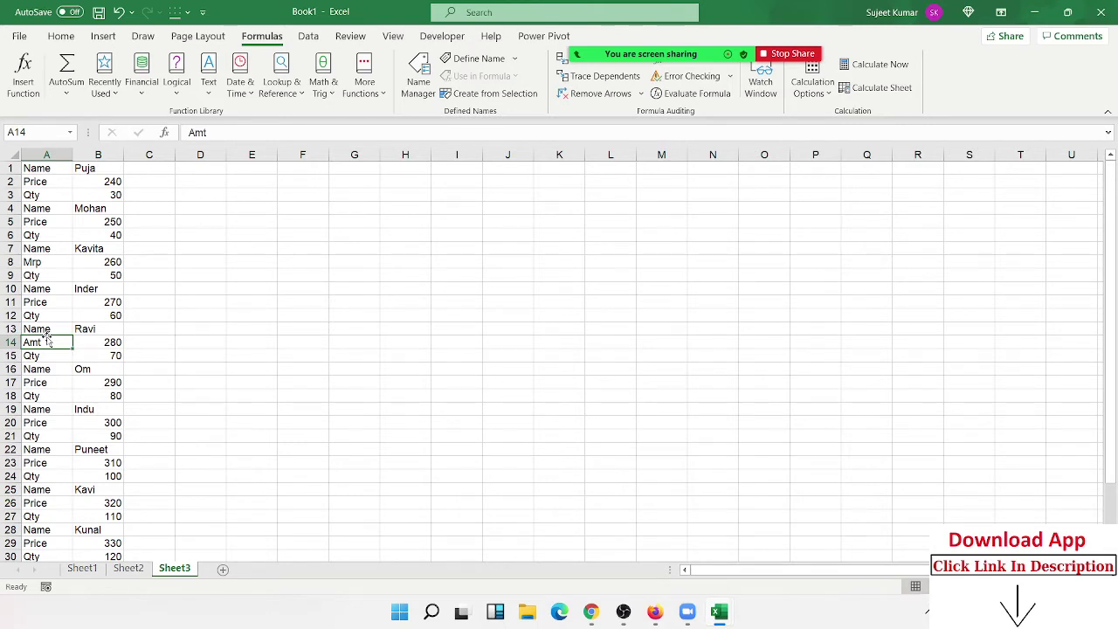
{"action": "left_click", "coordinate": [117, 195]}
{"action": "key", "text": "Up"}
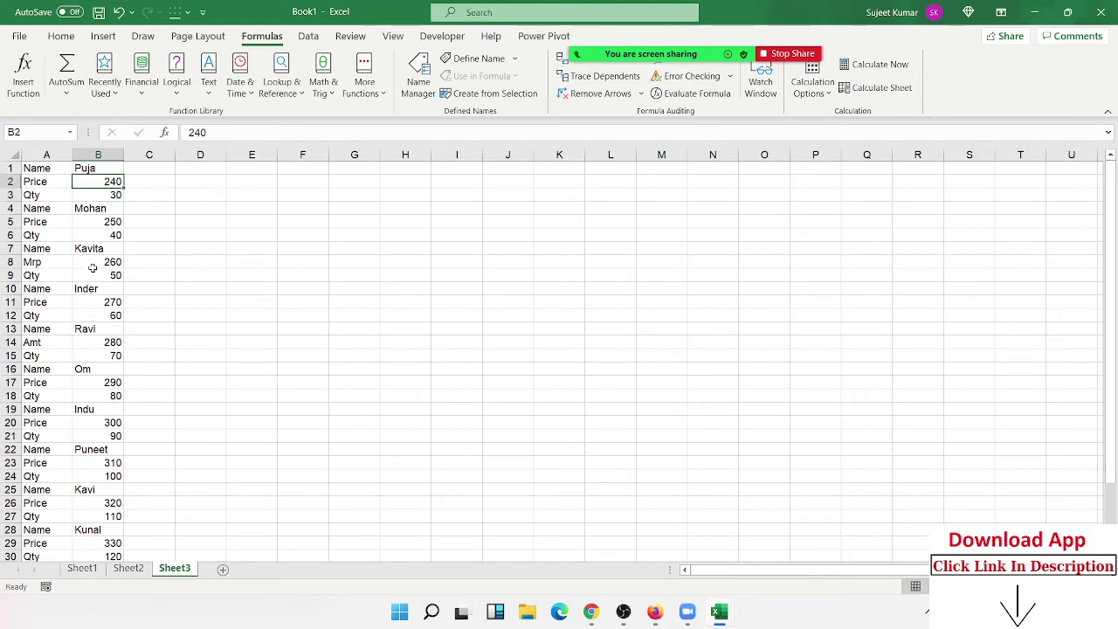
{"action": "left_click", "coordinate": [104, 198]}
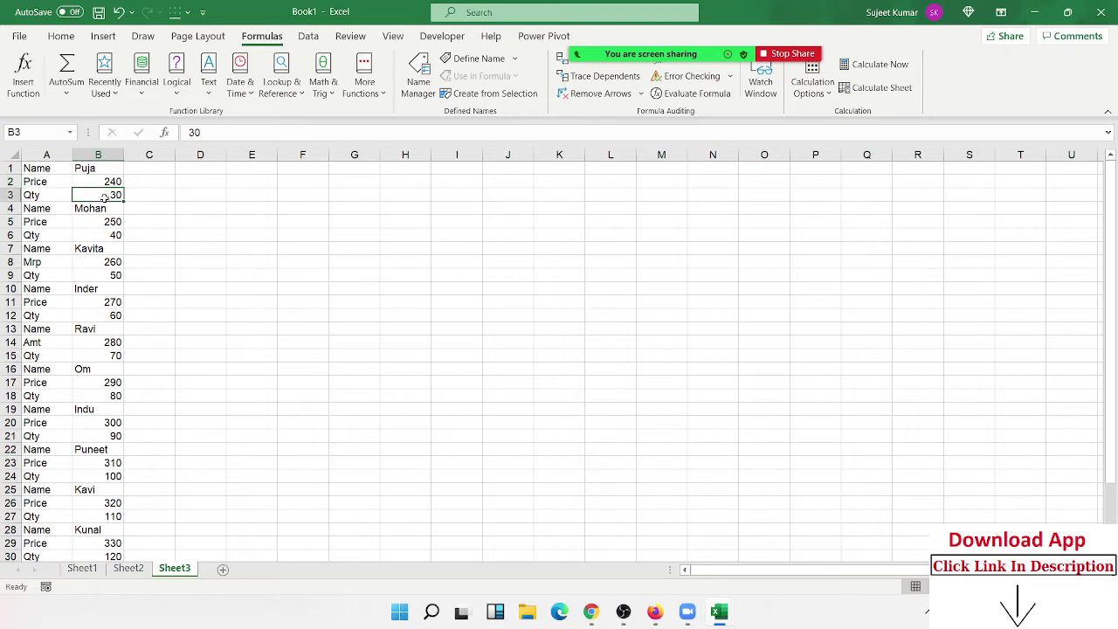
{"action": "left_click", "coordinate": [116, 181]}
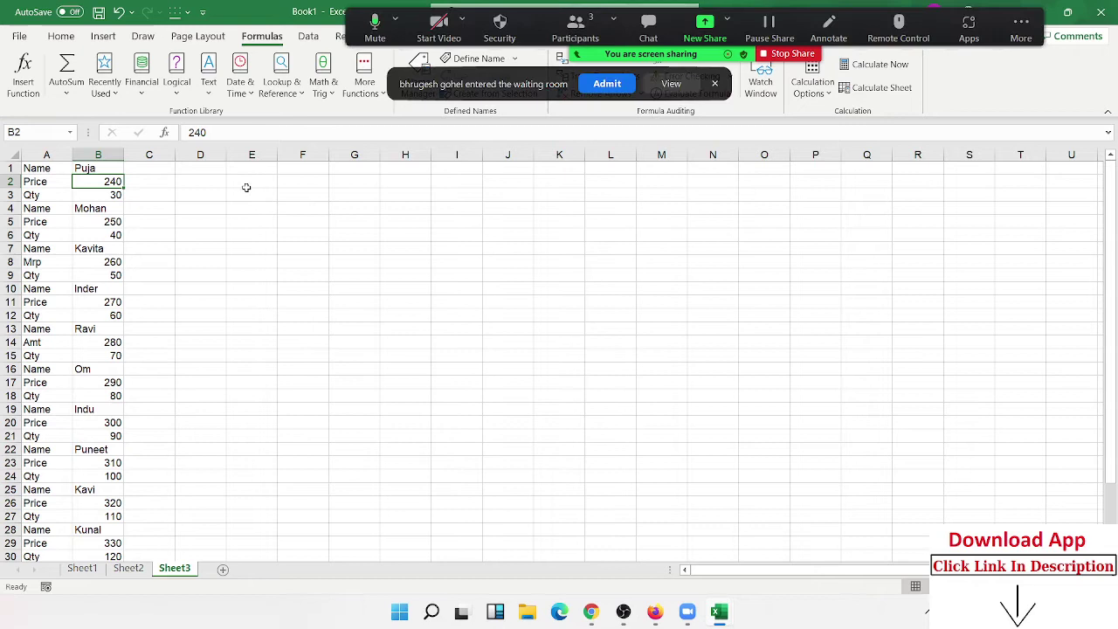
{"action": "left_click", "coordinate": [715, 85]}
{"action": "left_click", "coordinate": [288, 211]}
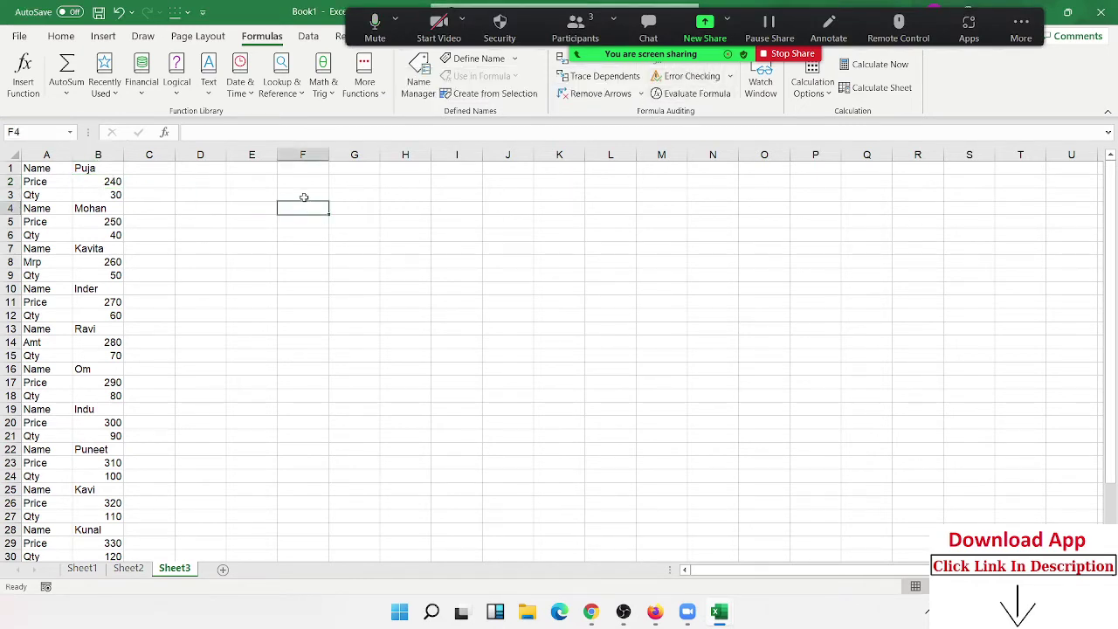
{"action": "left_click", "coordinate": [114, 182]}
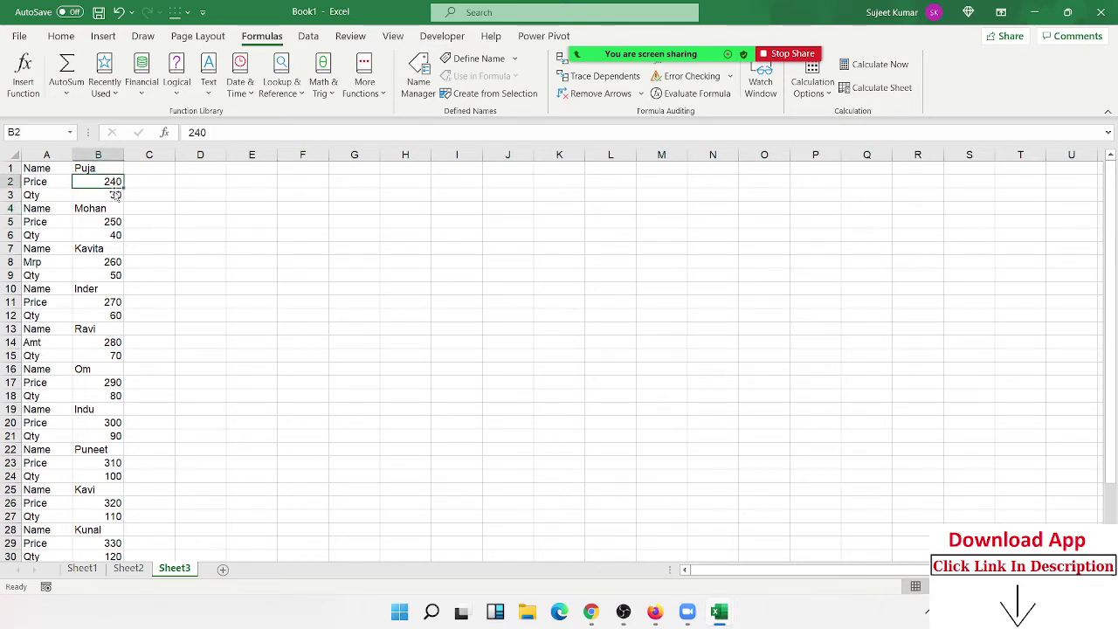
{"action": "left_click", "coordinate": [112, 220]}
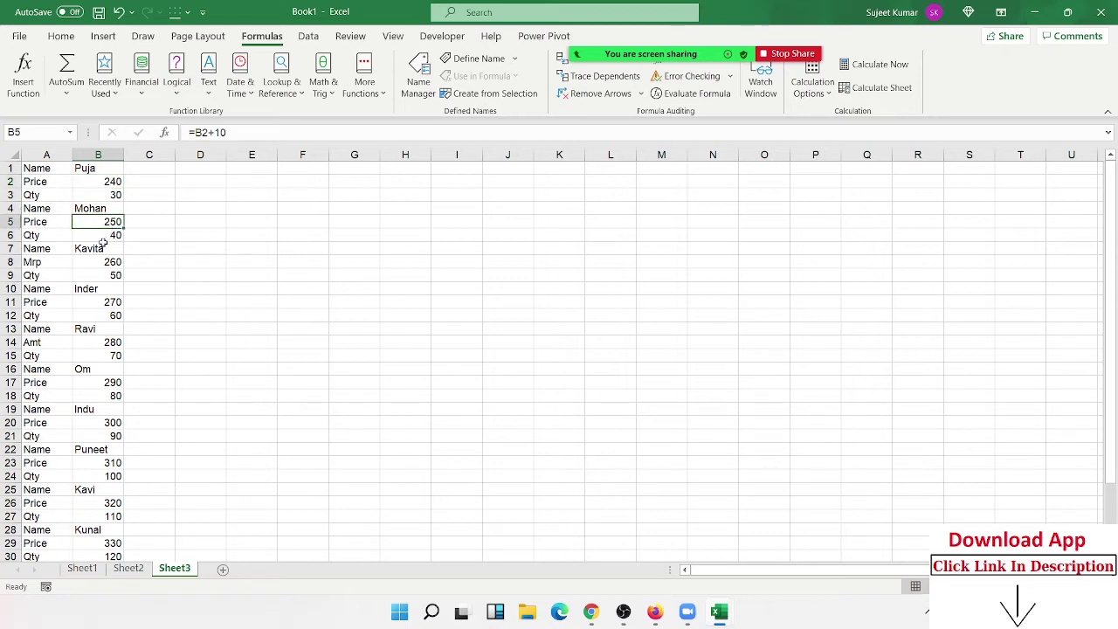
{"action": "left_click", "coordinate": [101, 167]}
{"action": "key", "text": "Down"}
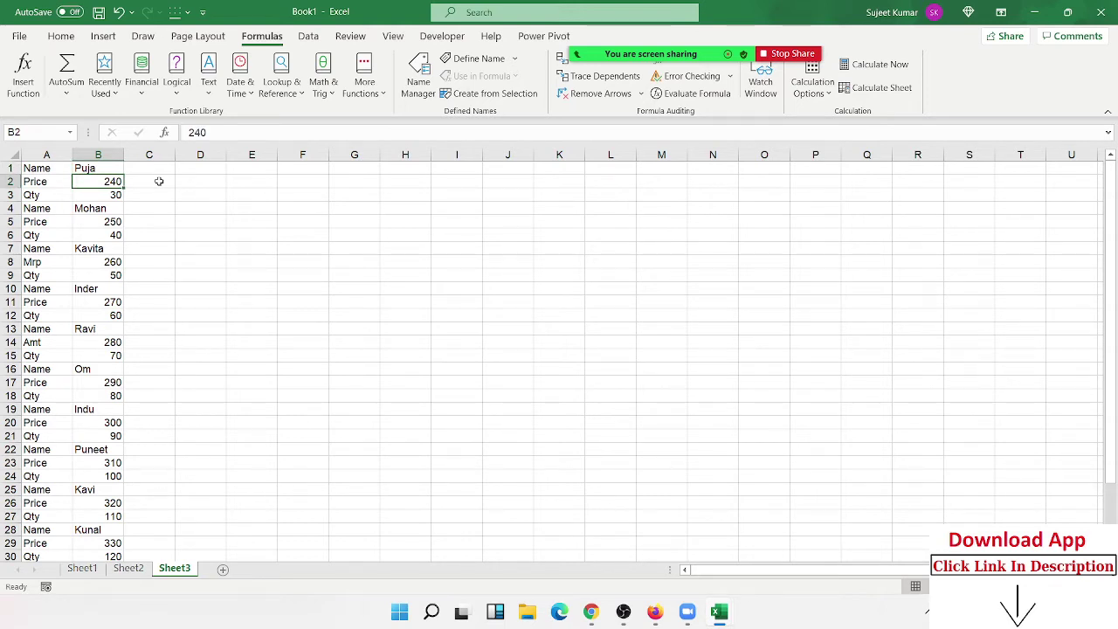
{"action": "key", "text": "Down"}
{"action": "key", "text": "Down"}
{"action": "key", "text": "Up"}
{"action": "key", "text": "ctrl+c"}
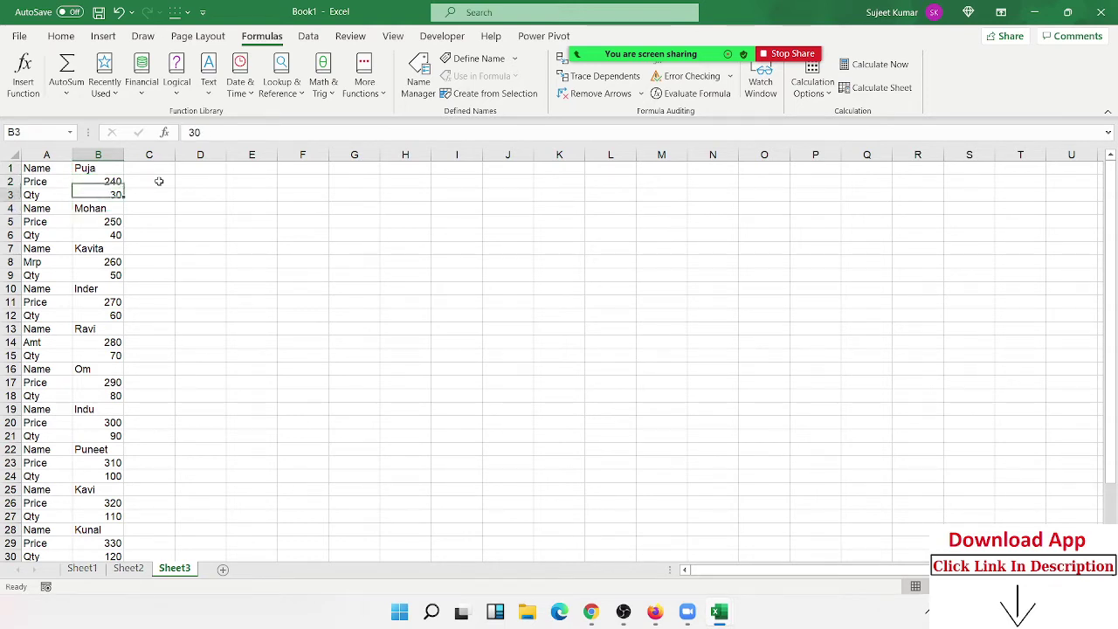
{"action": "key", "text": "Escape"}
{"action": "key", "text": "Down"}
{"action": "key", "text": "Down"}
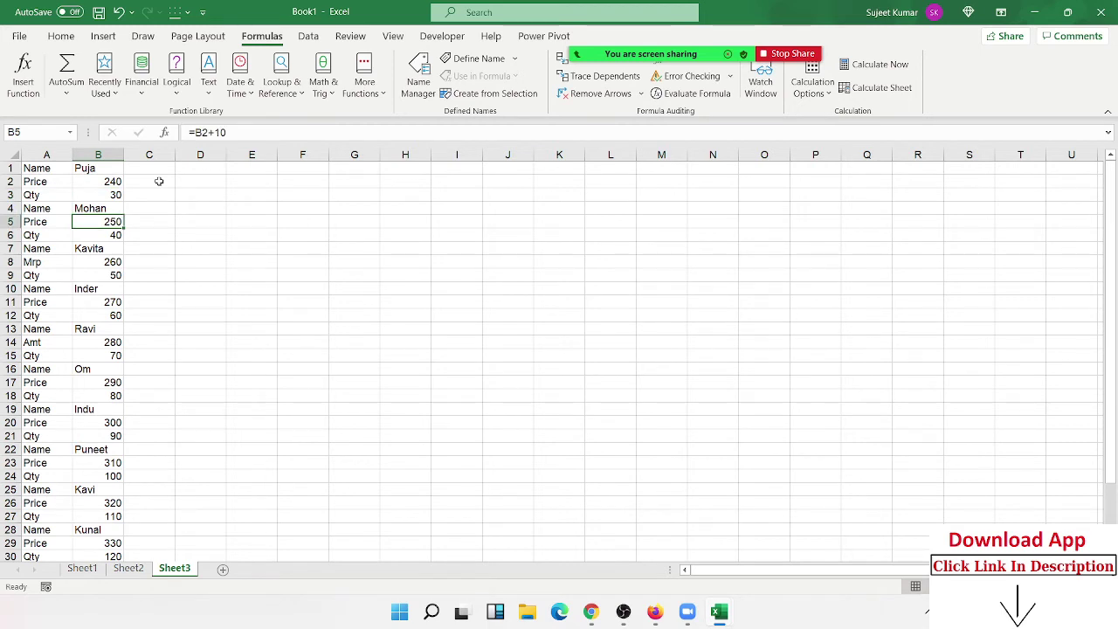
{"action": "key", "text": "Down"}
{"action": "key", "text": "Up"}
{"action": "key", "text": "Up"}
{"action": "key", "text": "Up"}
{"action": "key", "text": "Up"}
{"action": "key", "text": "Up"}
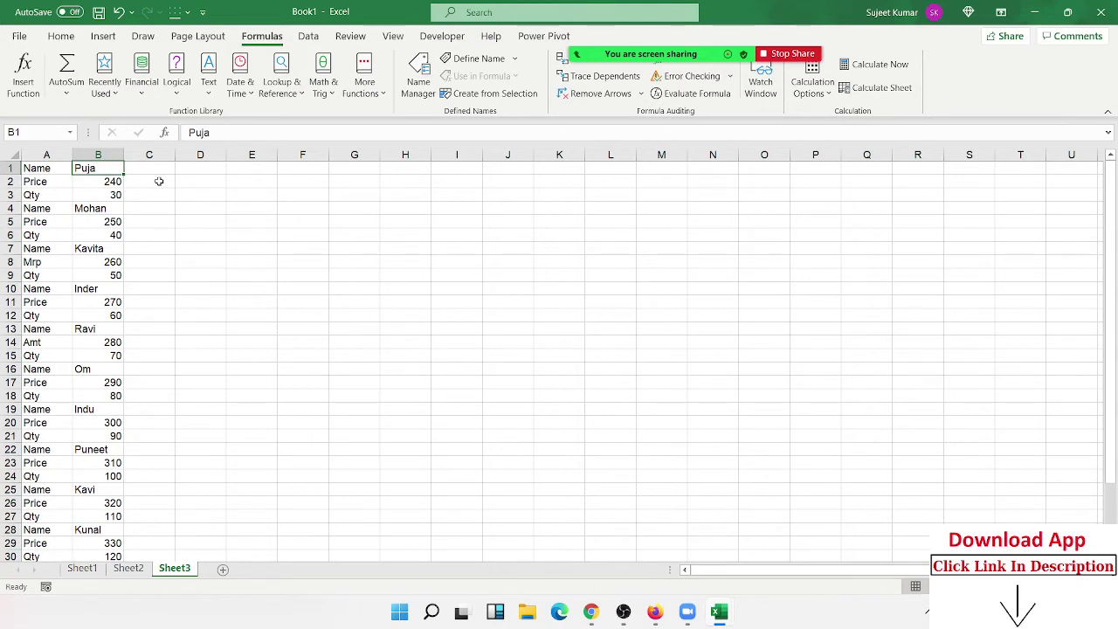
{"action": "key", "text": "Down"}
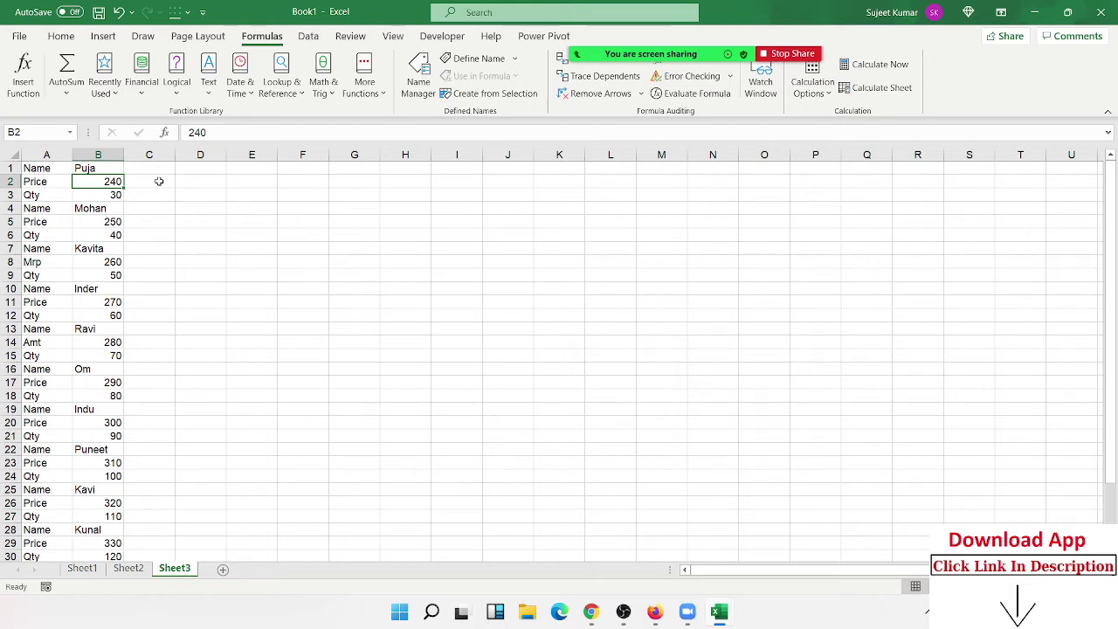
{"action": "key", "text": "Down"}
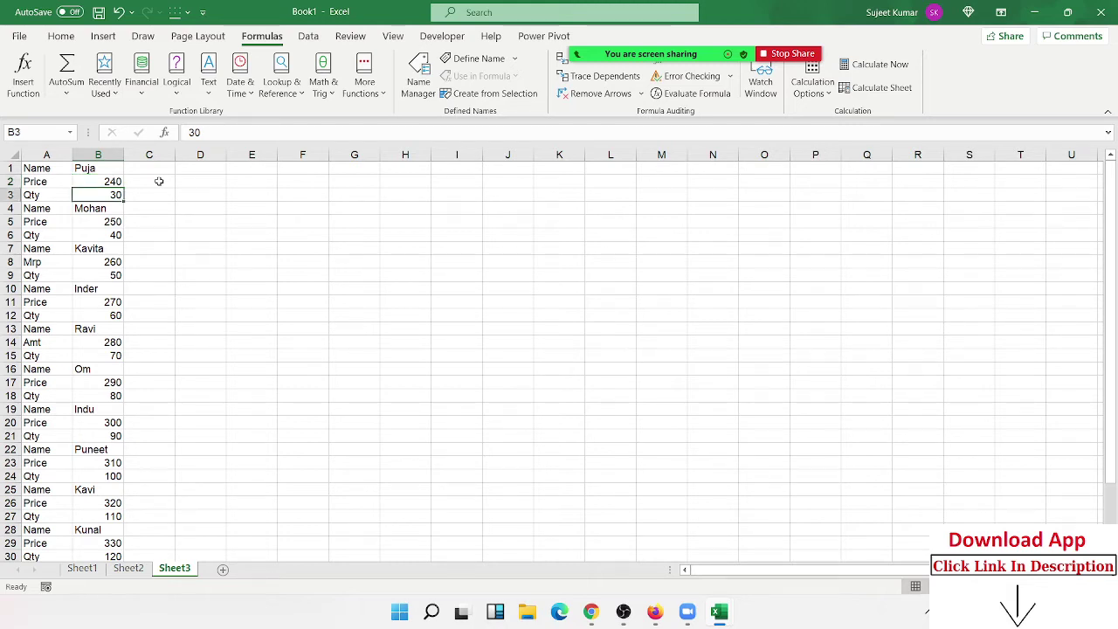
{"action": "key", "text": "Down"}
{"action": "key", "text": "Down"}
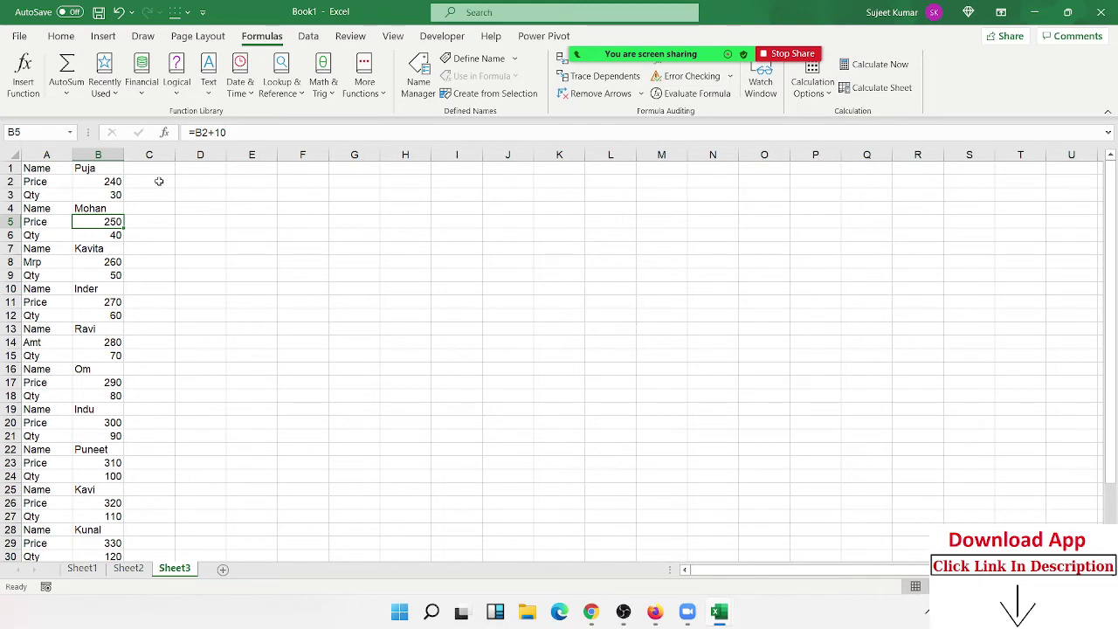
{"action": "key", "text": "Down"}
{"action": "key", "text": "Down"}
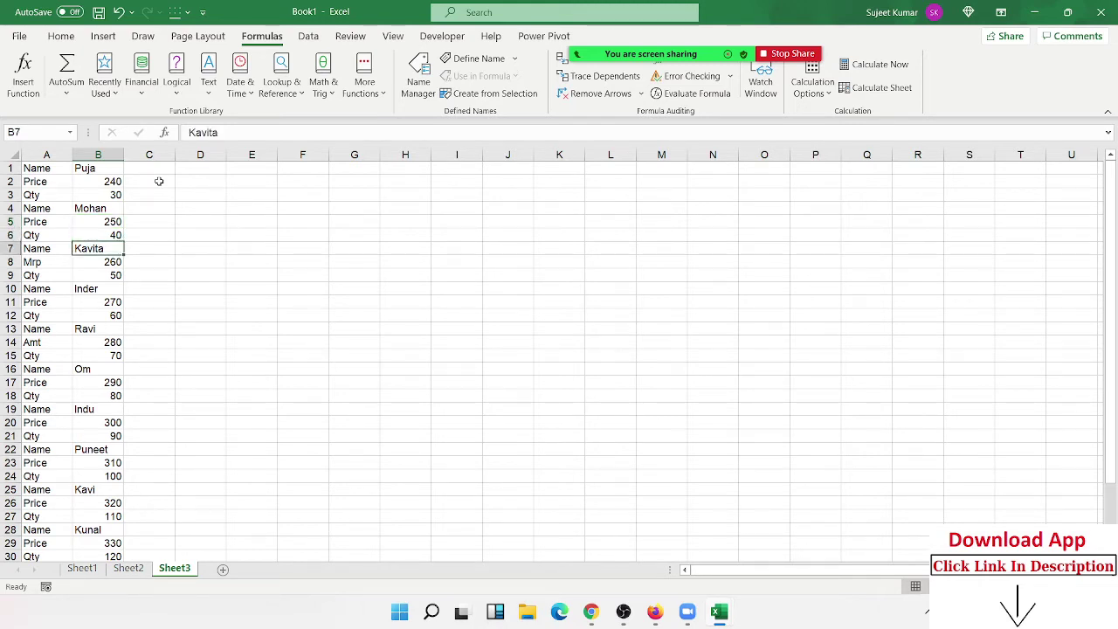
{"action": "key", "text": "Up"}
{"action": "key", "text": "Up"}
{"action": "key", "text": "Up"}
{"action": "key", "text": "Up"}
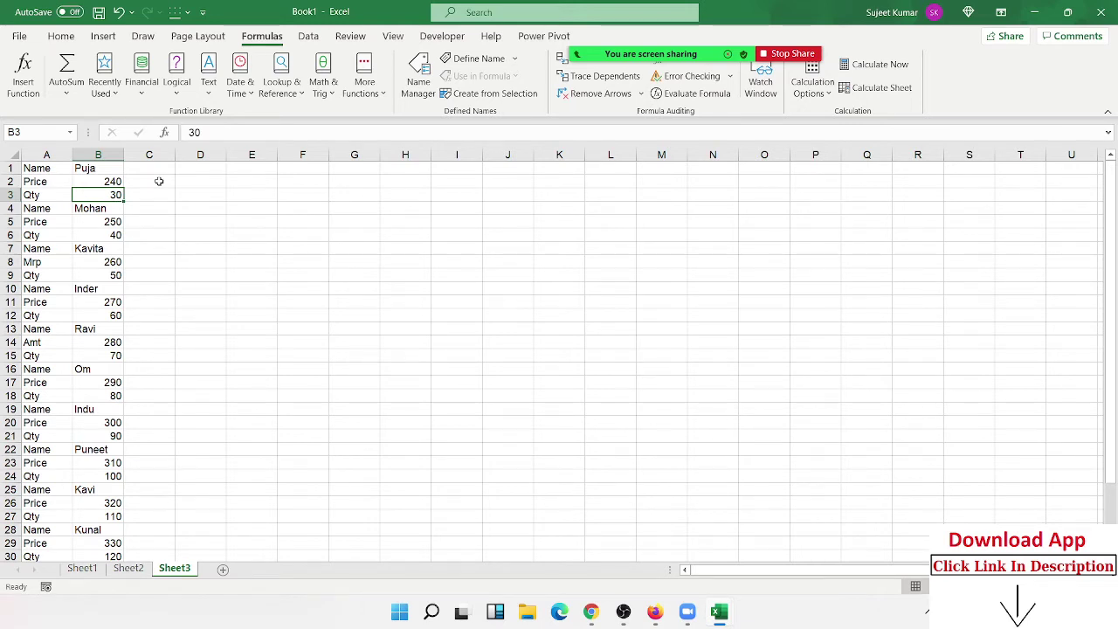
{"action": "key", "text": "Down"}
{"action": "key", "text": "Down"}
{"action": "key", "text": "Down"}
{"action": "key", "text": "Down"}
{"action": "key", "text": "Down"}
{"action": "key", "text": "Down"}
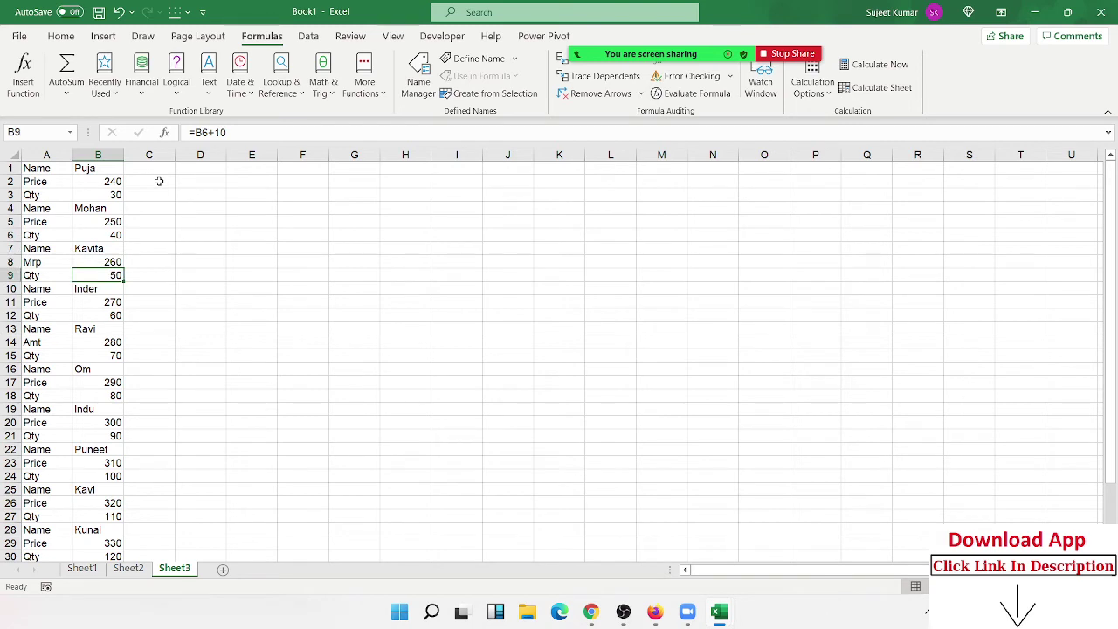
{"action": "key", "text": "Up"}
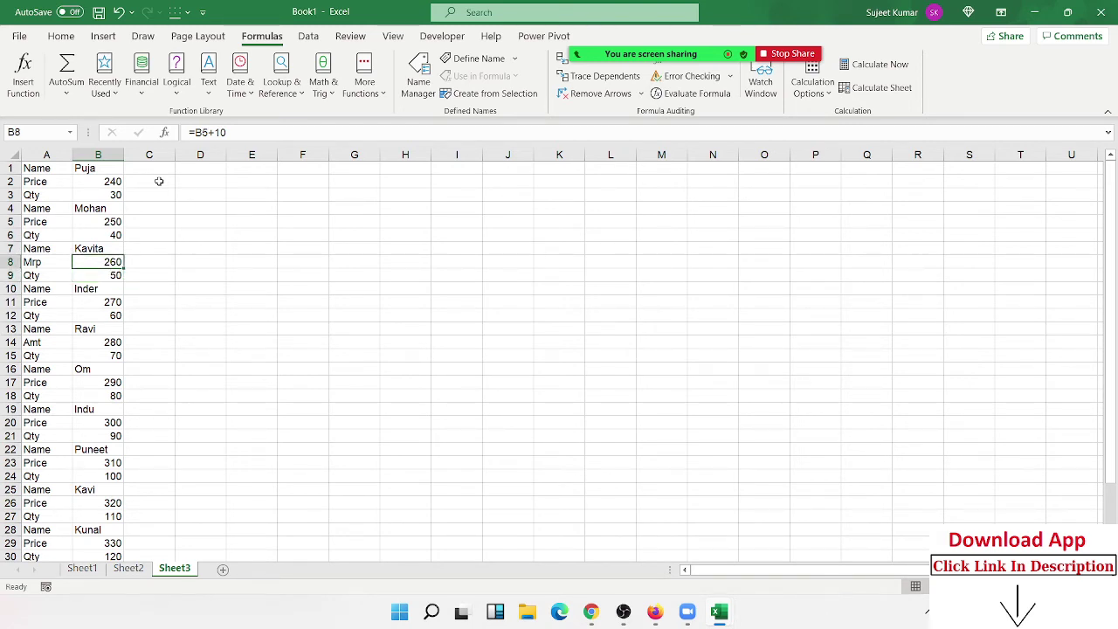
{"action": "key", "text": "Up"}
{"action": "key", "text": "Up"}
{"action": "key", "text": "Up"}
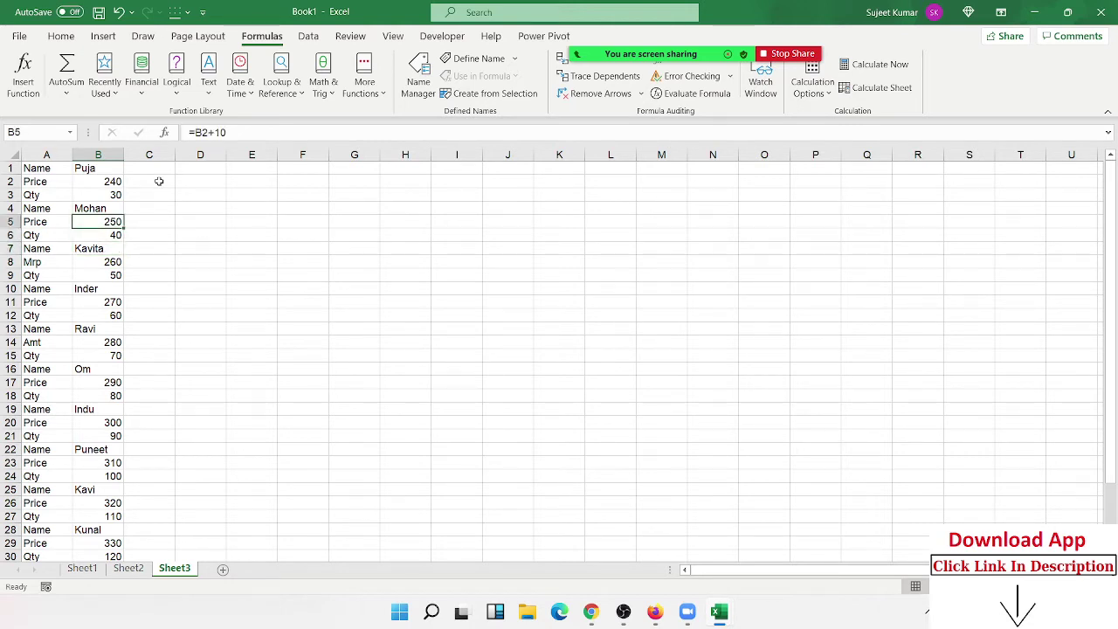
{"action": "key", "text": "Up"}
{"action": "key", "text": "Down"}
{"action": "key", "text": "Down"}
{"action": "key", "text": "Down"}
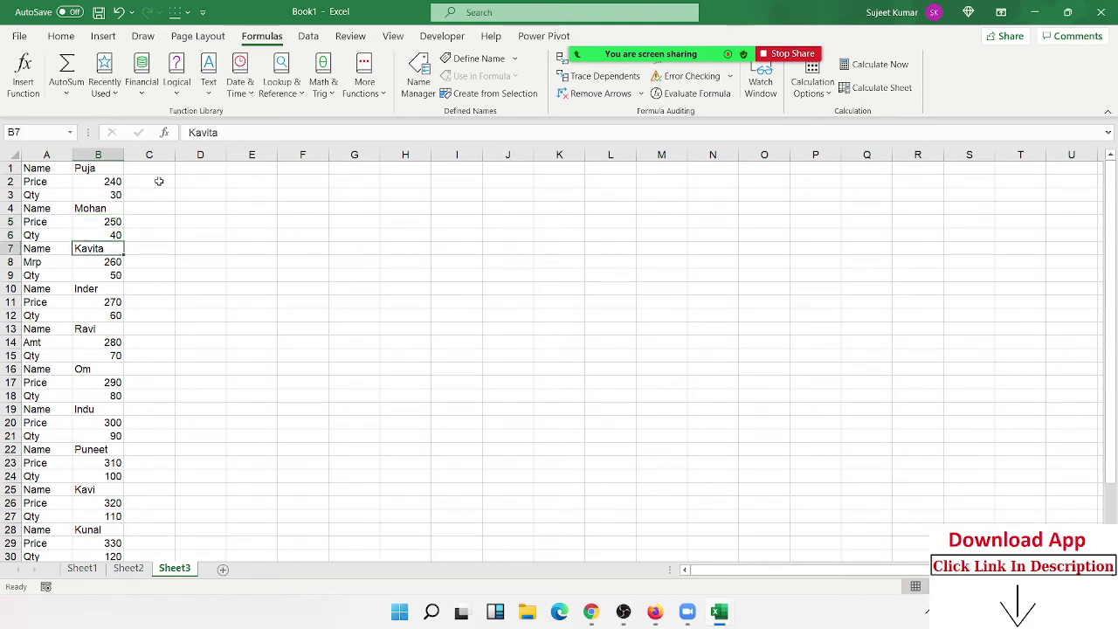
{"action": "key", "text": "Down"}
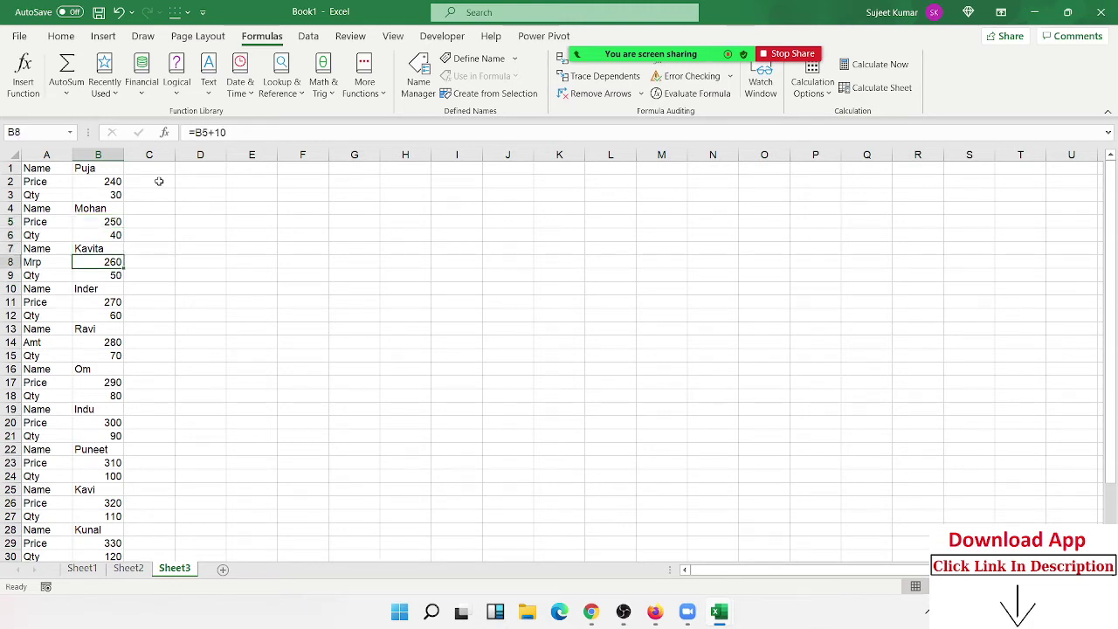
{"action": "key", "text": "Down"}
{"action": "key", "text": "Down"}
{"action": "key", "text": "Down"}
{"action": "key", "text": "Down"}
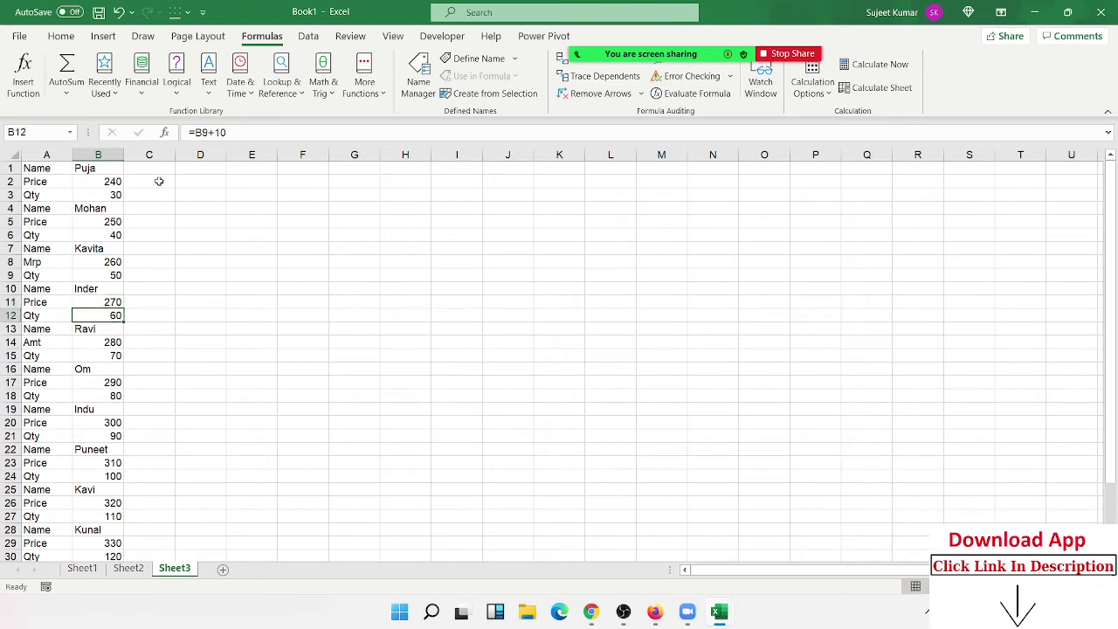
{"action": "key", "text": "Up"}
{"action": "key", "text": "Up"}
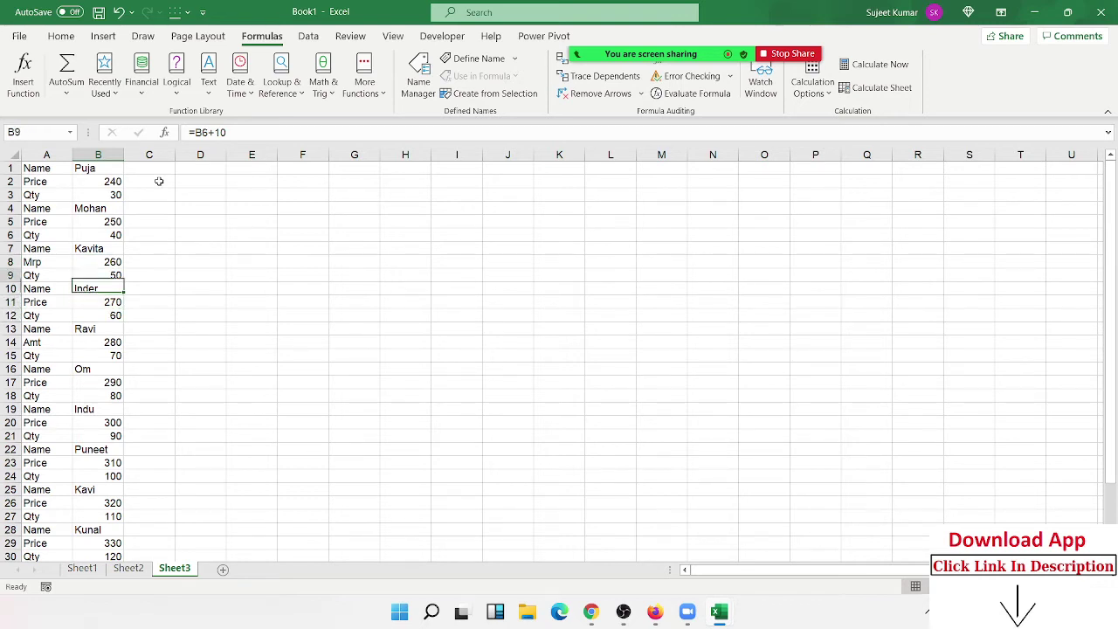
{"action": "key", "text": "ctrl+Up"}
{"action": "key", "text": "Down"}
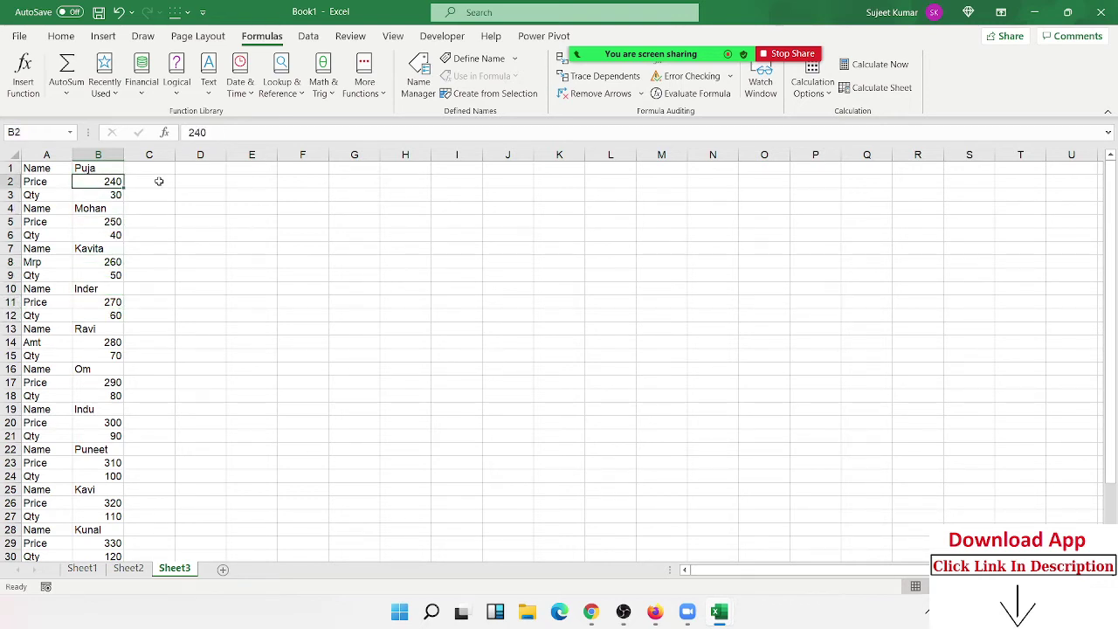
{"action": "key", "text": "Up"}
{"action": "key", "text": "Right"}
{"action": "key", "text": "Down"}
{"action": "key", "text": "Home"}
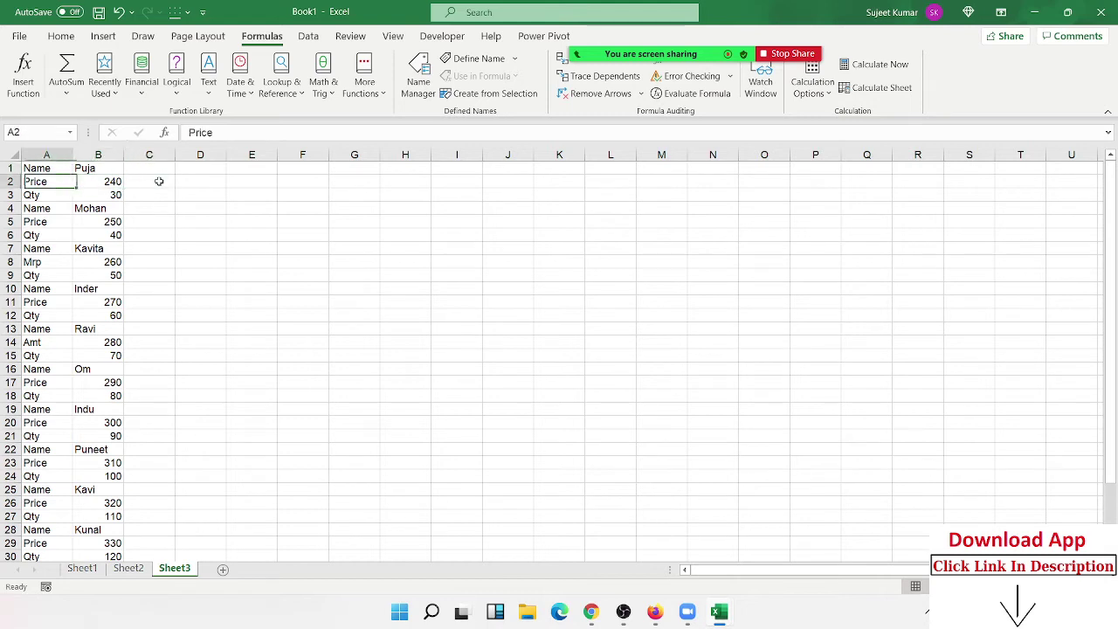
{"action": "key", "text": "Down"}
{"action": "key", "text": "Right"}
{"action": "key", "text": "Right"}
{"action": "key", "text": "Right"}
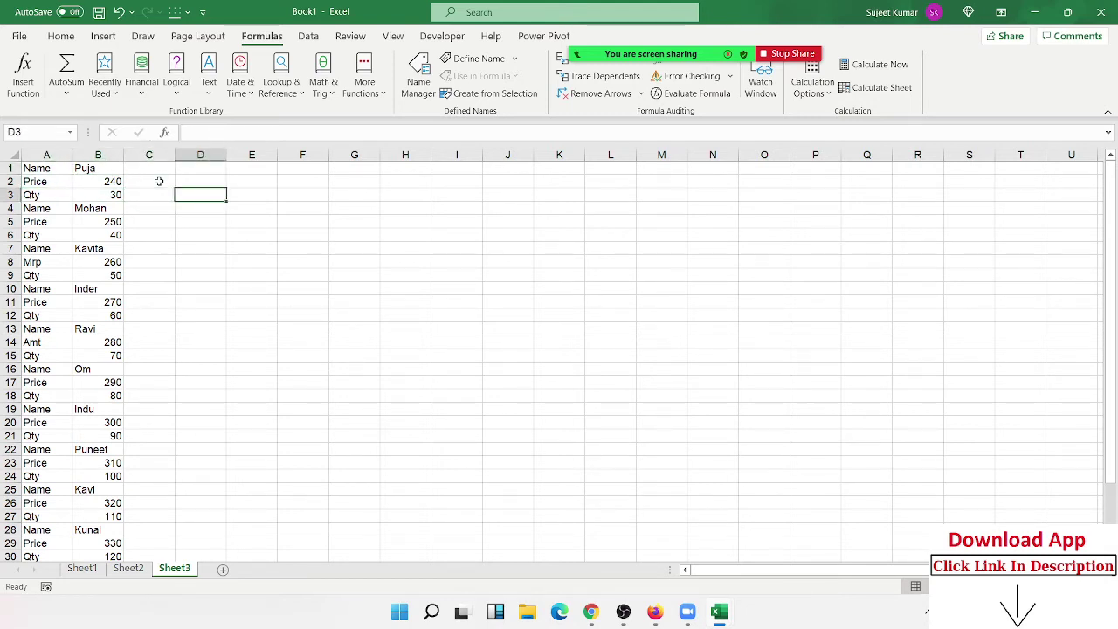
Enter 3 in E3
{"action": "double_click", "coordinate": [259, 193]}
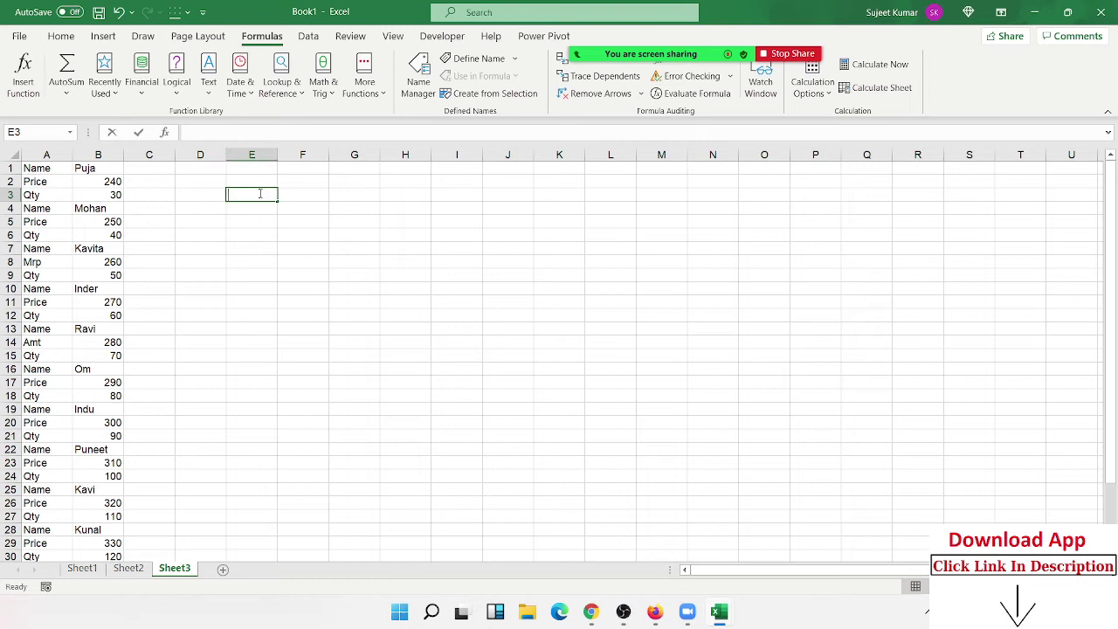
{"action": "type", "text": "3"}
{"action": "key", "text": "Return"}
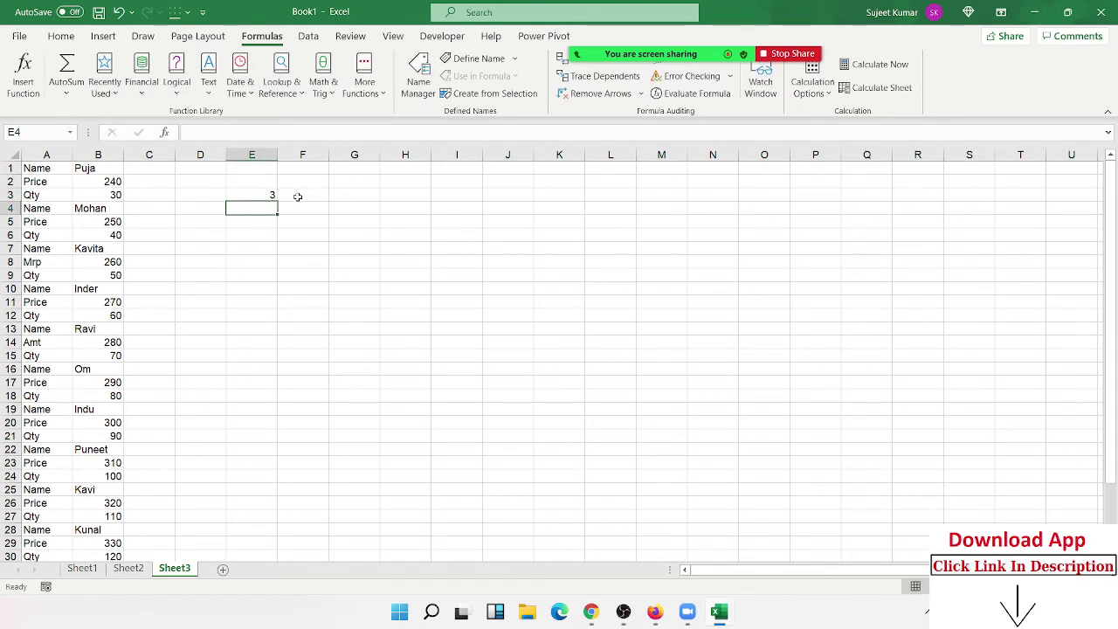
{"action": "left_click", "coordinate": [298, 196]}
Add a =ROW() row-number formula in C2 and fill it down column C
{"action": "left_click", "coordinate": [131, 182]}
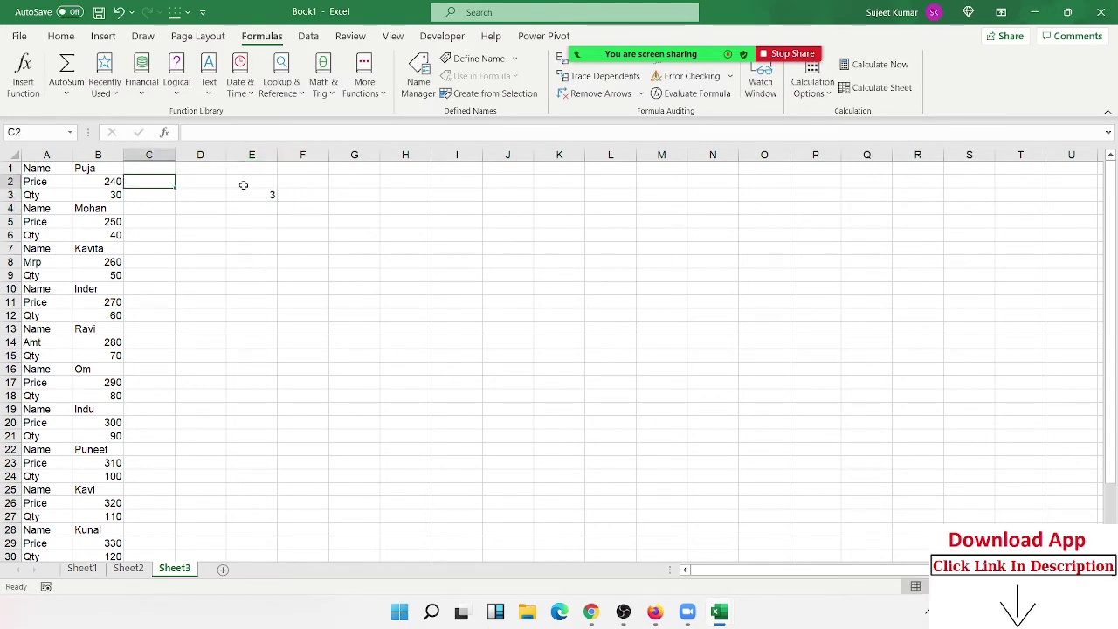
{"action": "type", "text": "="}
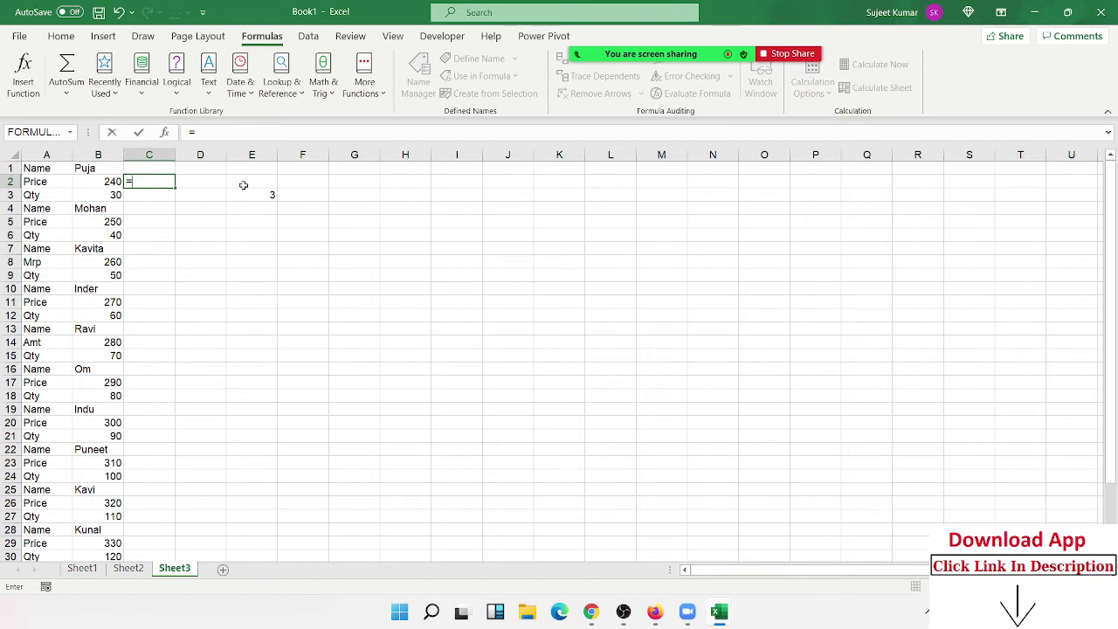
{"action": "type", "text": "row"}
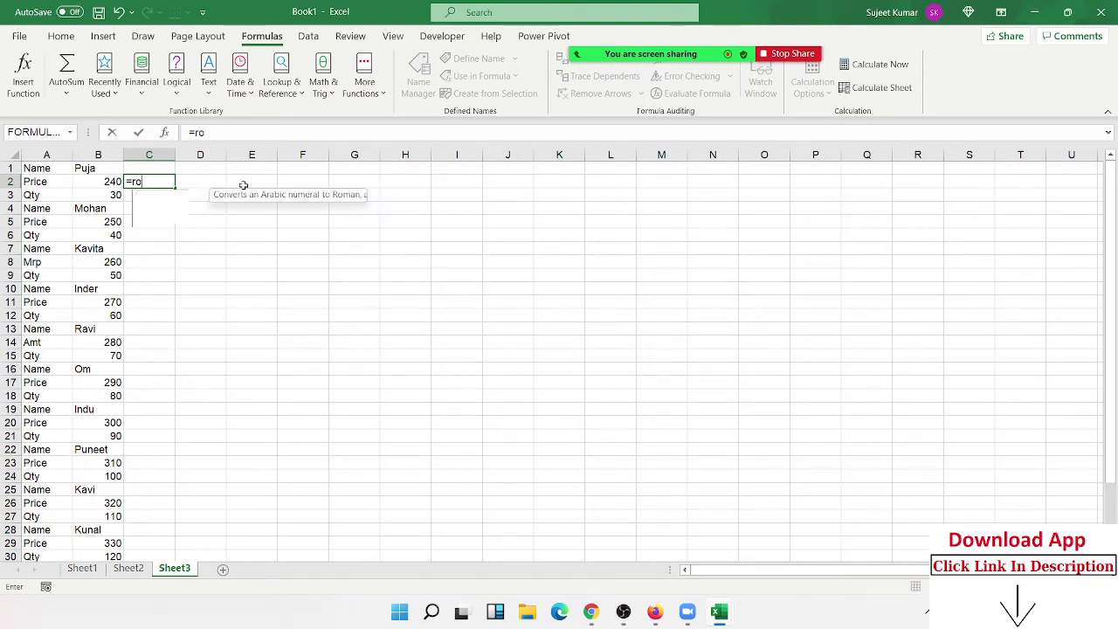
{"action": "key", "text": "Tab"}
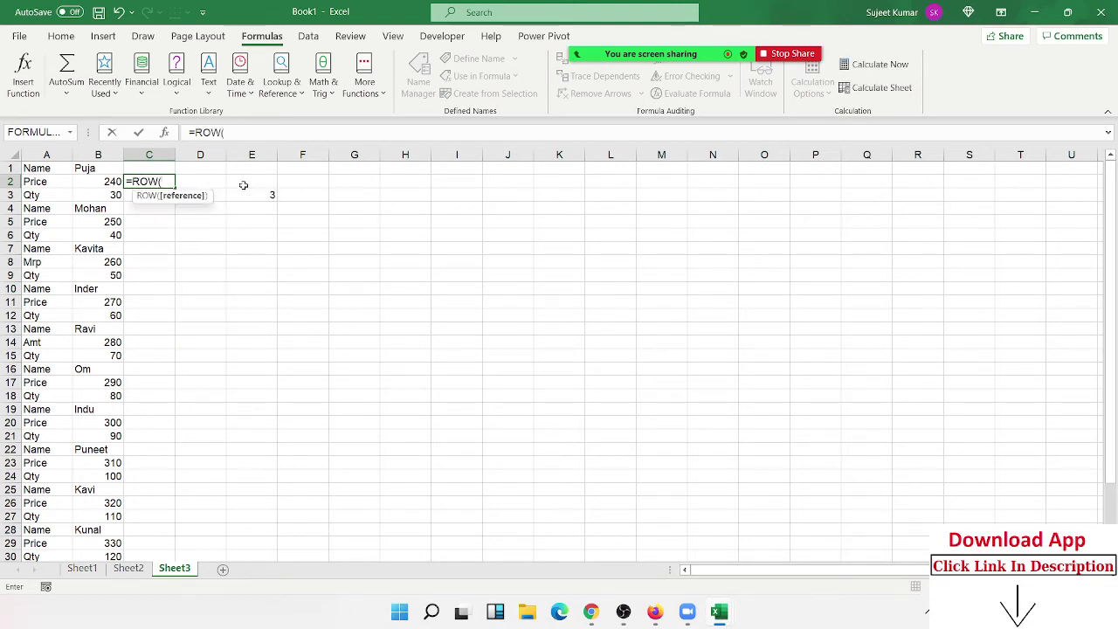
{"action": "key", "text": "Return"}
{"action": "key", "text": "Up"}
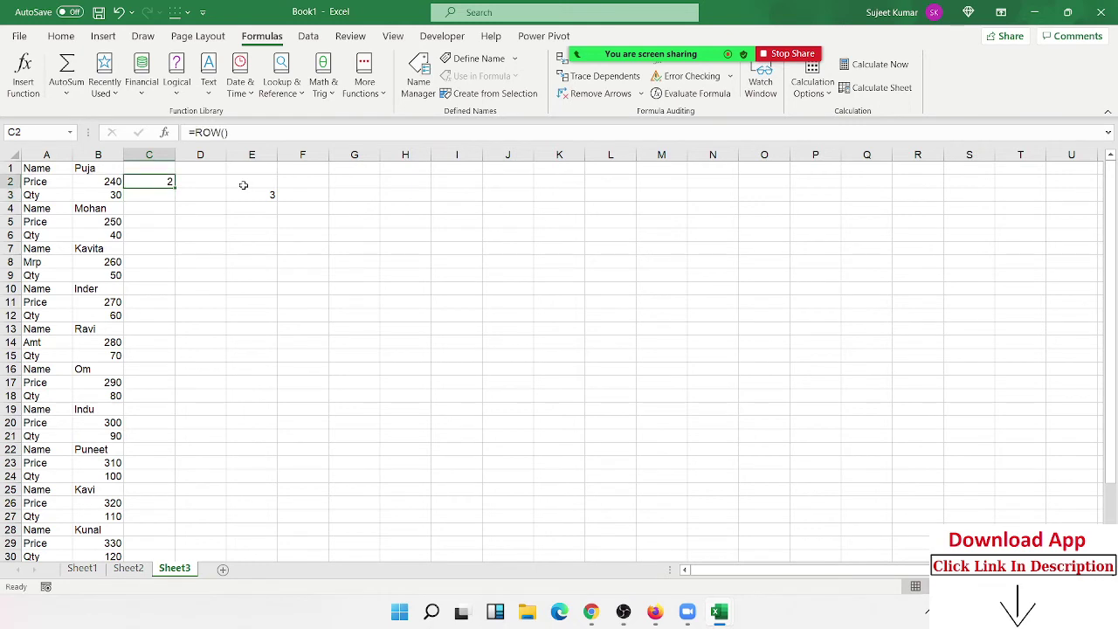
{"action": "double_click", "coordinate": [175, 188]}
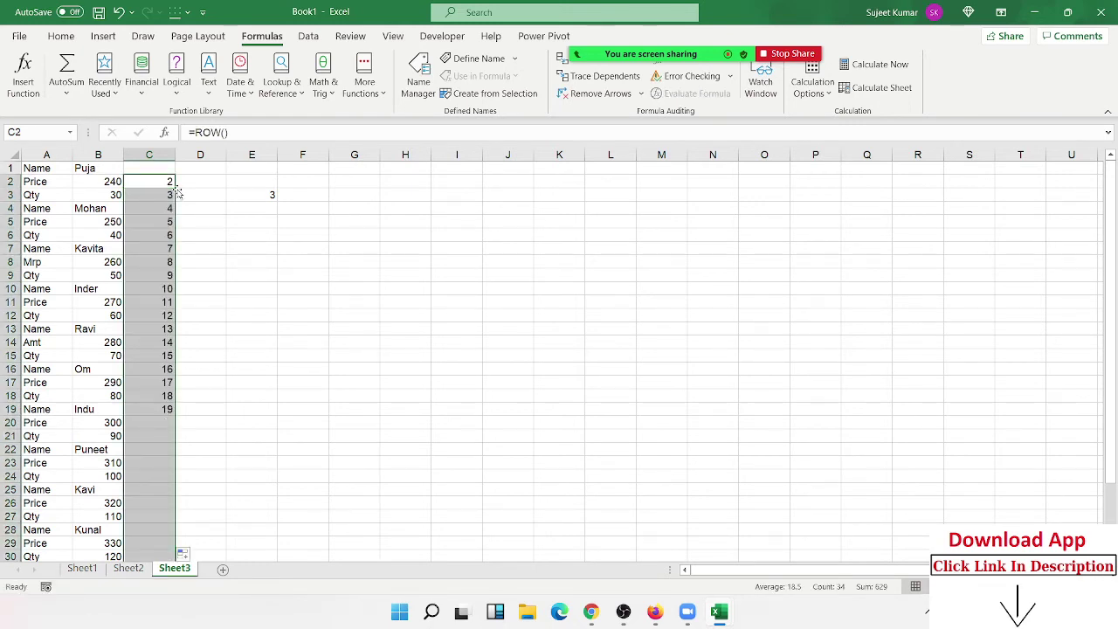
Enter =MOD(C2,3) in D2 and fill it down column D
{"action": "left_click", "coordinate": [218, 181]}
{"action": "type", "text": "=m"}
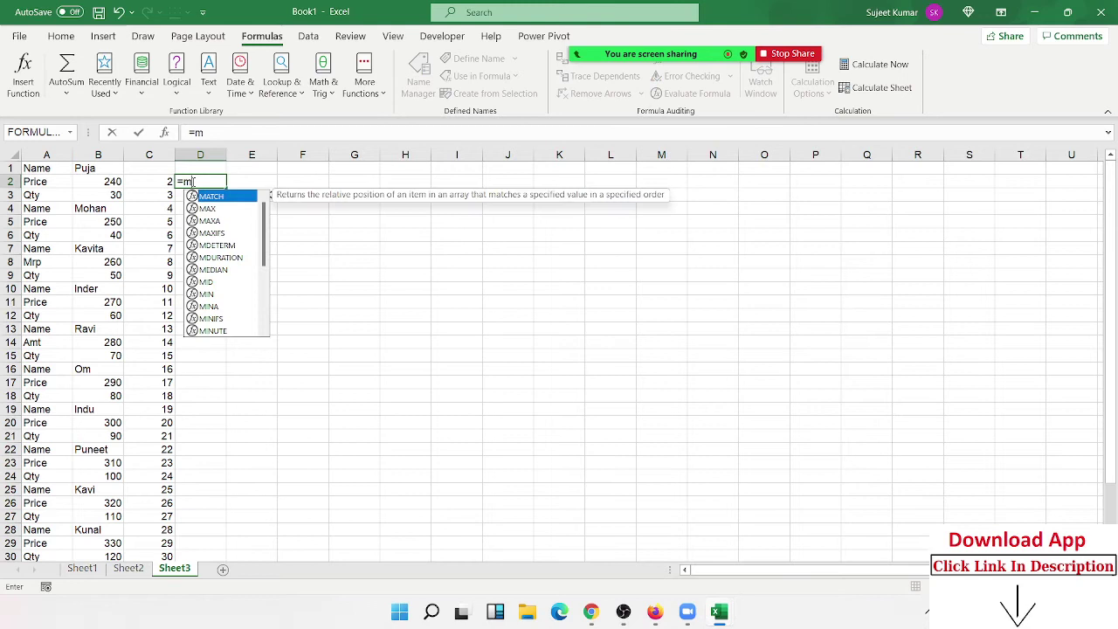
{"action": "type", "text": "od"}
{"action": "key", "text": "Tab"}
{"action": "key", "text": "Left"}
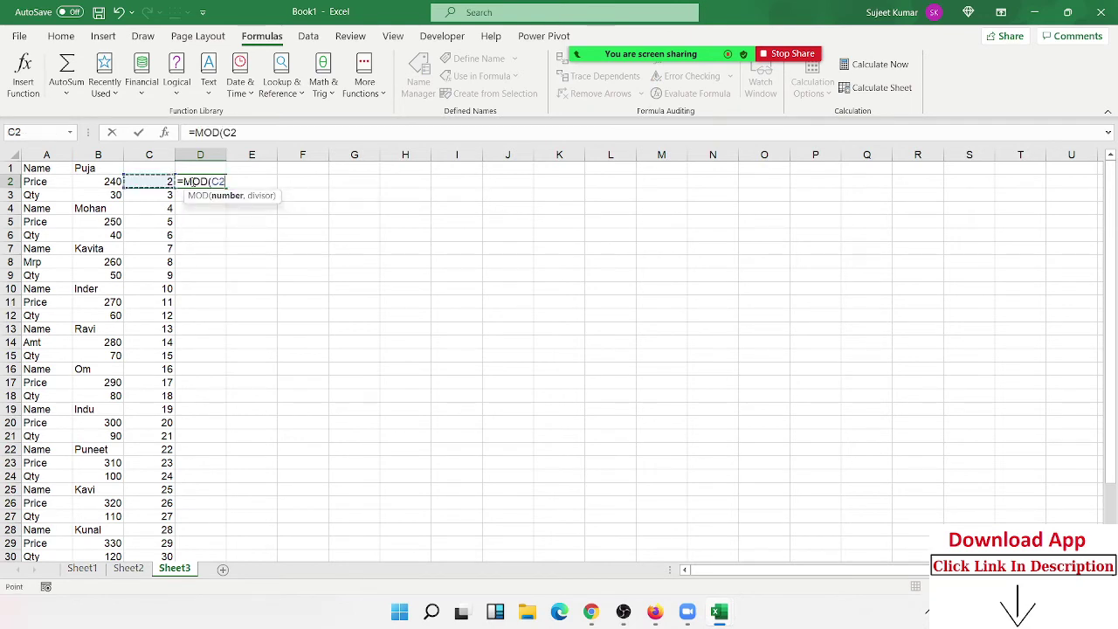
{"action": "type", "text": ","}
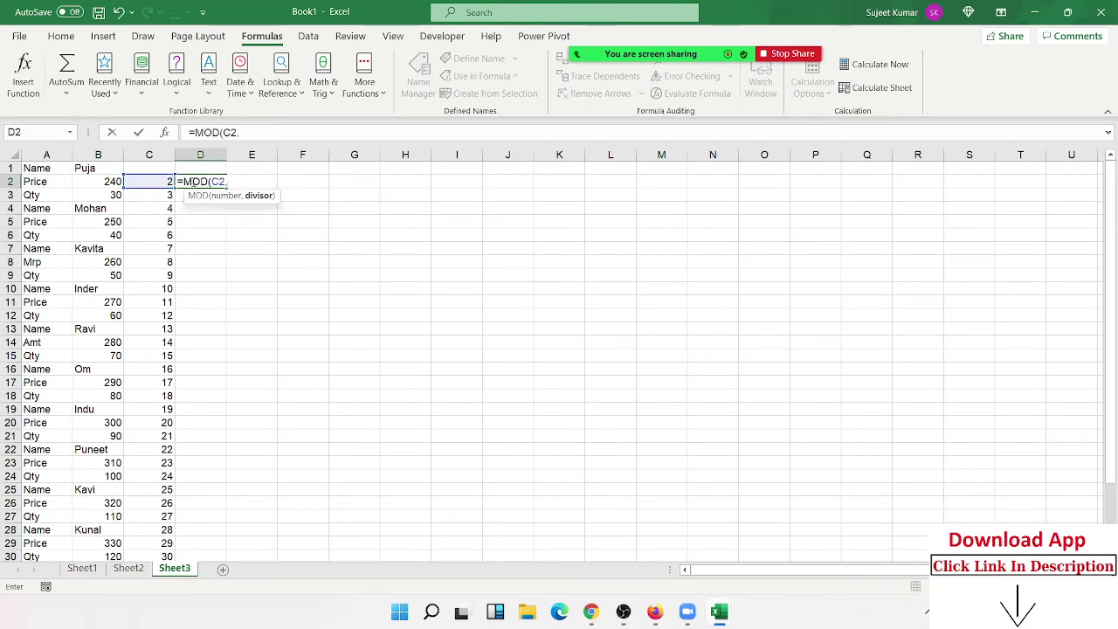
{"action": "type", "text": "3"}
{"action": "key", "text": "Return"}
{"action": "left_click", "coordinate": [212, 182]}
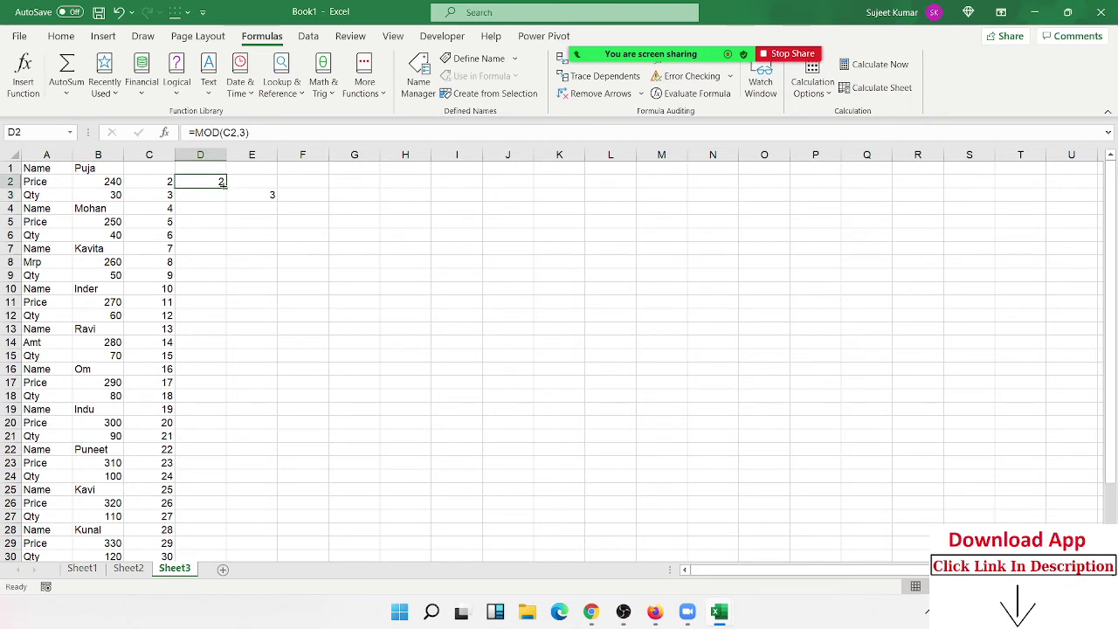
{"action": "double_click", "coordinate": [222, 182]}
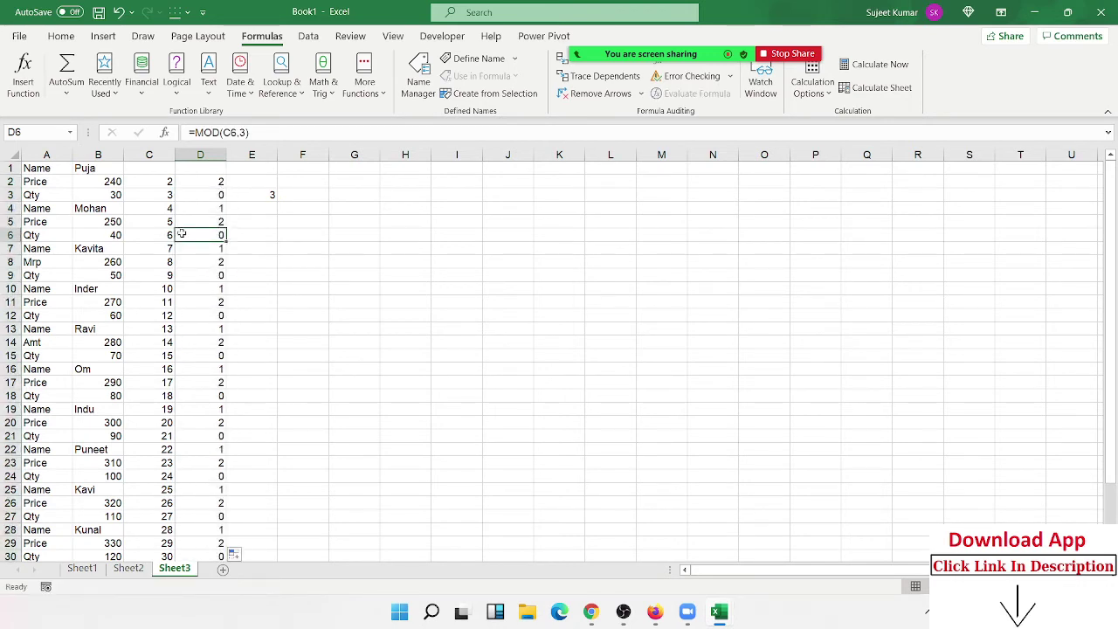
Mark rows 6, 9, 12 and 15 with remainder 0, then select helper columns C:D
{"action": "left_click_drag", "start_coordinate": [181, 233], "coordinate": [109, 235]}
{"action": "left_click", "coordinate": [208, 274]}
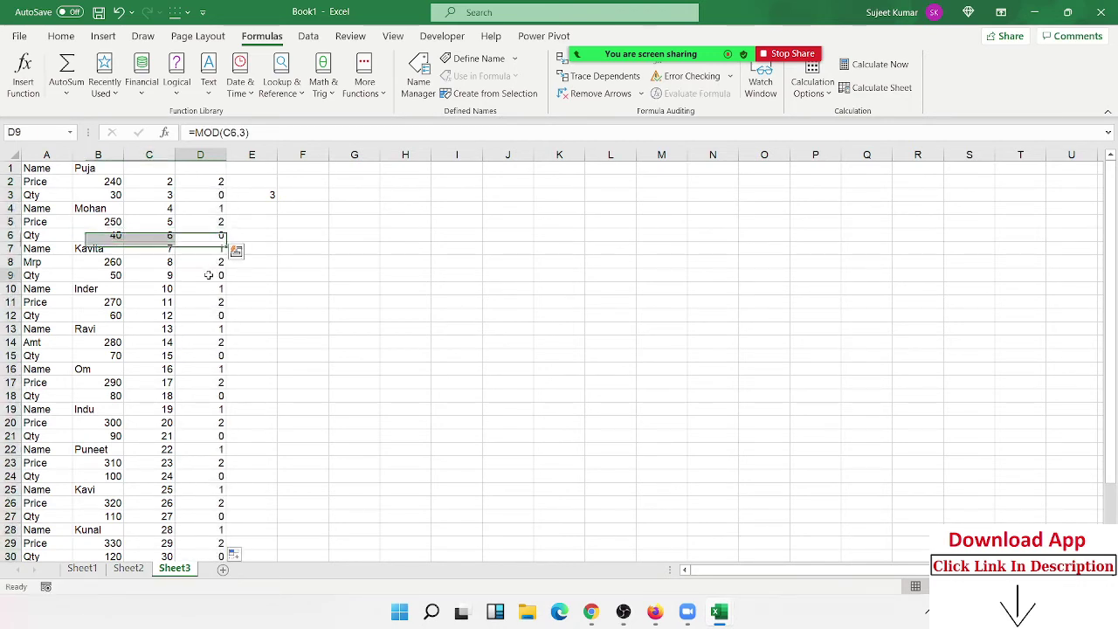
{"action": "left_click_drag", "start_coordinate": [208, 274], "coordinate": [109, 275]}
{"action": "left_click_drag", "start_coordinate": [209, 316], "coordinate": [122, 318]}
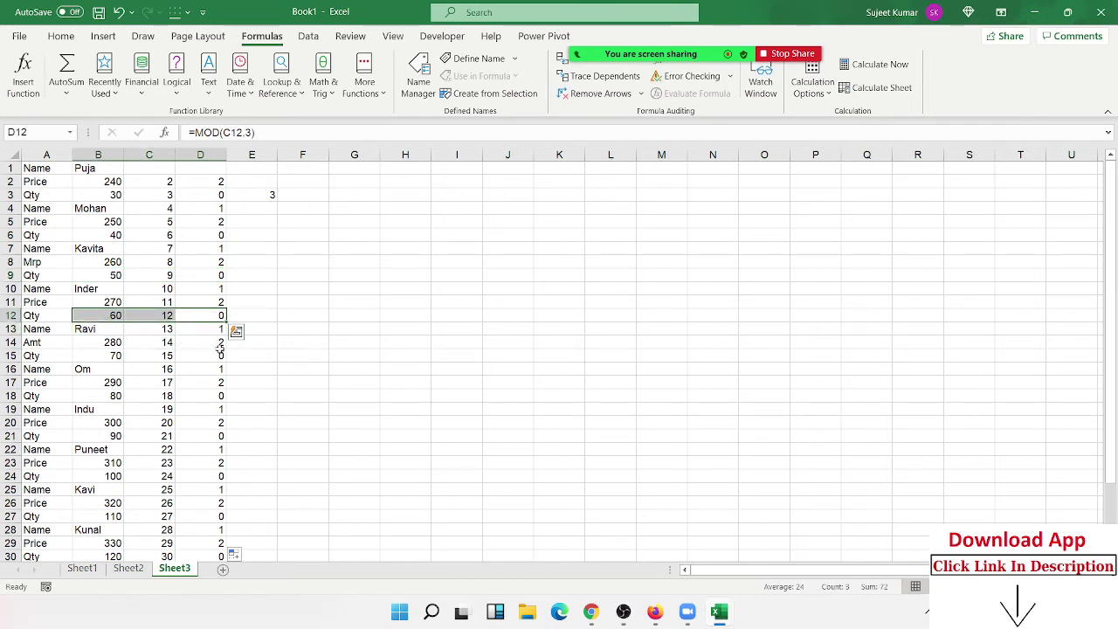
{"action": "left_click_drag", "start_coordinate": [220, 353], "coordinate": [127, 357]}
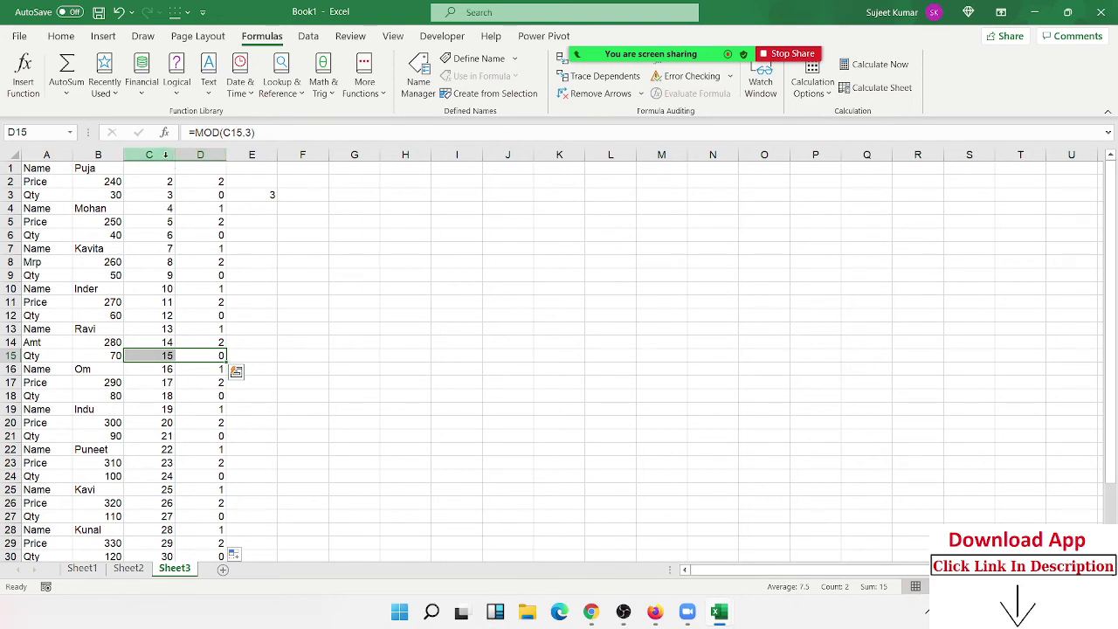
{"action": "left_click_drag", "start_coordinate": [166, 154], "coordinate": [206, 156]}
Clear the helper columns C and D
{"action": "key", "text": "Delete"}
{"action": "key", "text": "Right"}
{"action": "key", "text": "Right"}
{"action": "key", "text": "Right"}
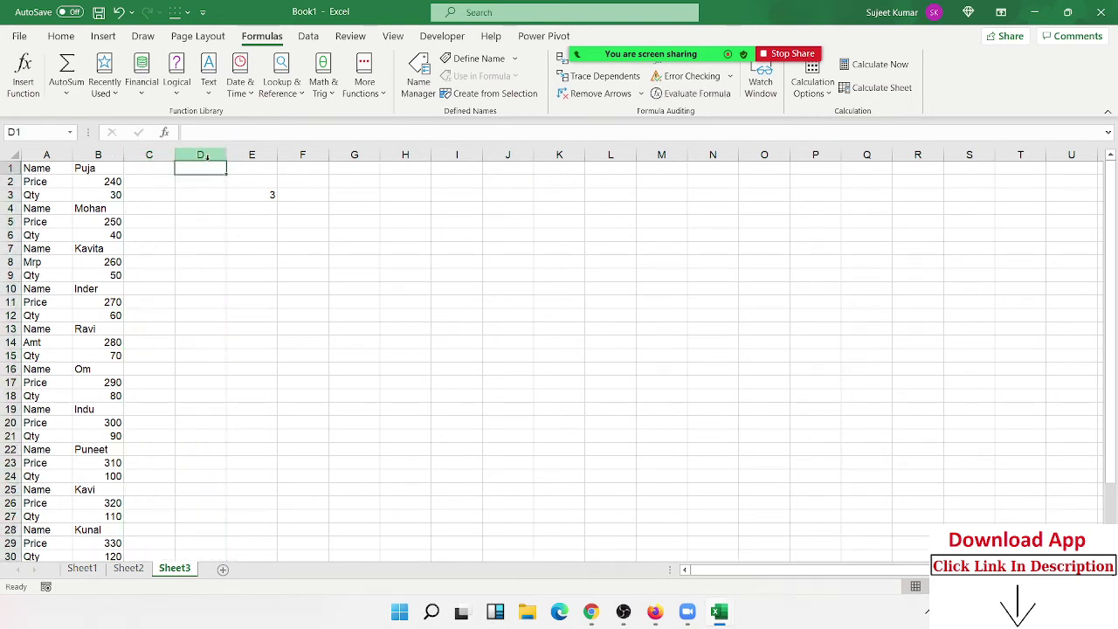
{"action": "key", "text": "Down"}
{"action": "key", "text": "Down"}
In F3, begin the formula =SUM(IF(MOD(ROW(B1:B35) using the function suggestions
{"action": "type", "text": "=s"}
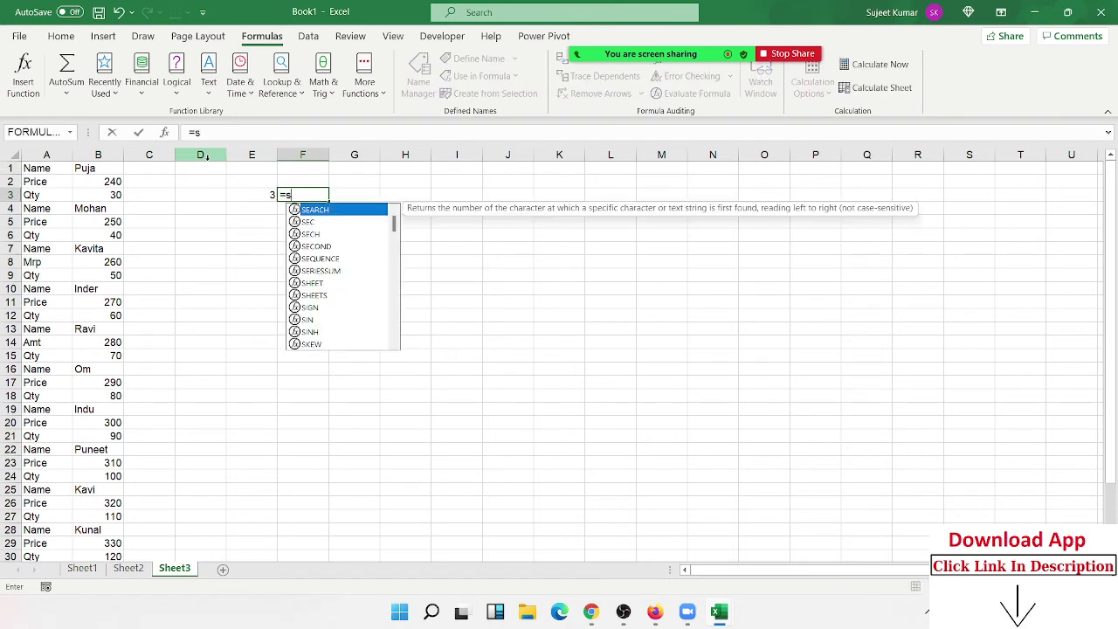
{"action": "type", "text": "um"}
{"action": "key", "text": "Tab"}
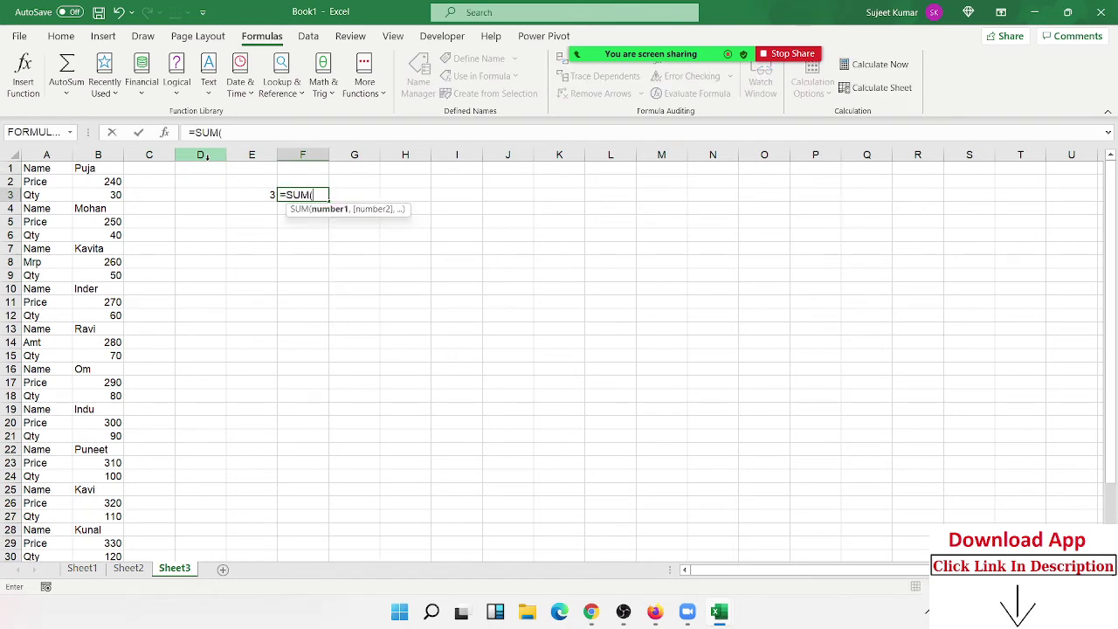
{"action": "type", "text": "if"}
{"action": "key", "text": "Tab"}
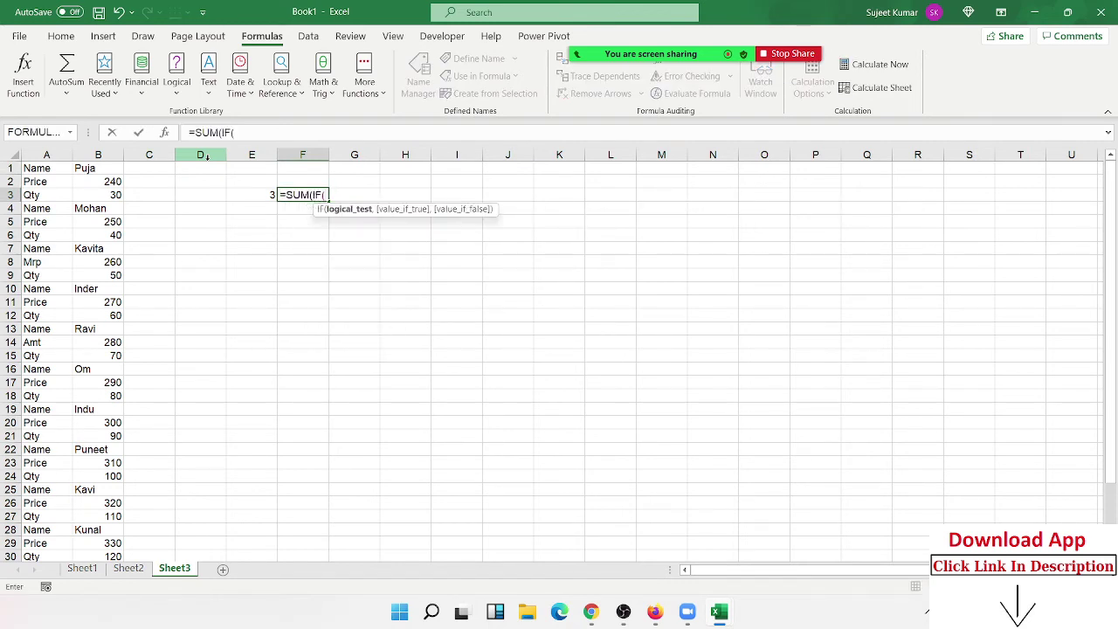
{"action": "type", "text": "mod"}
{"action": "key", "text": "Tab"}
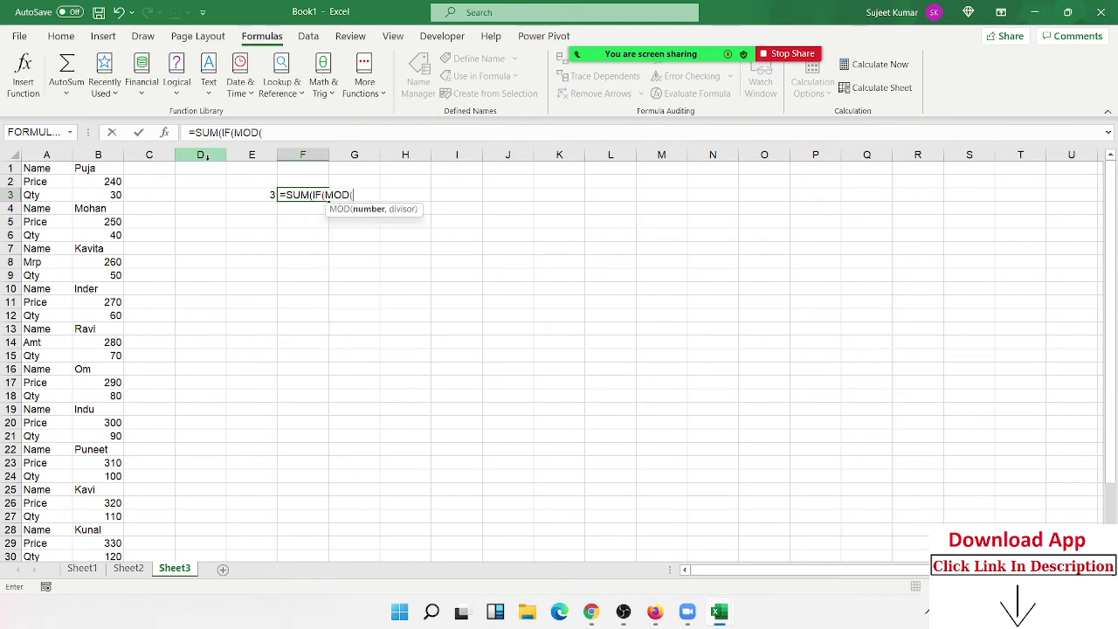
{"action": "type", "text": "row"}
{"action": "key", "text": "Tab"}
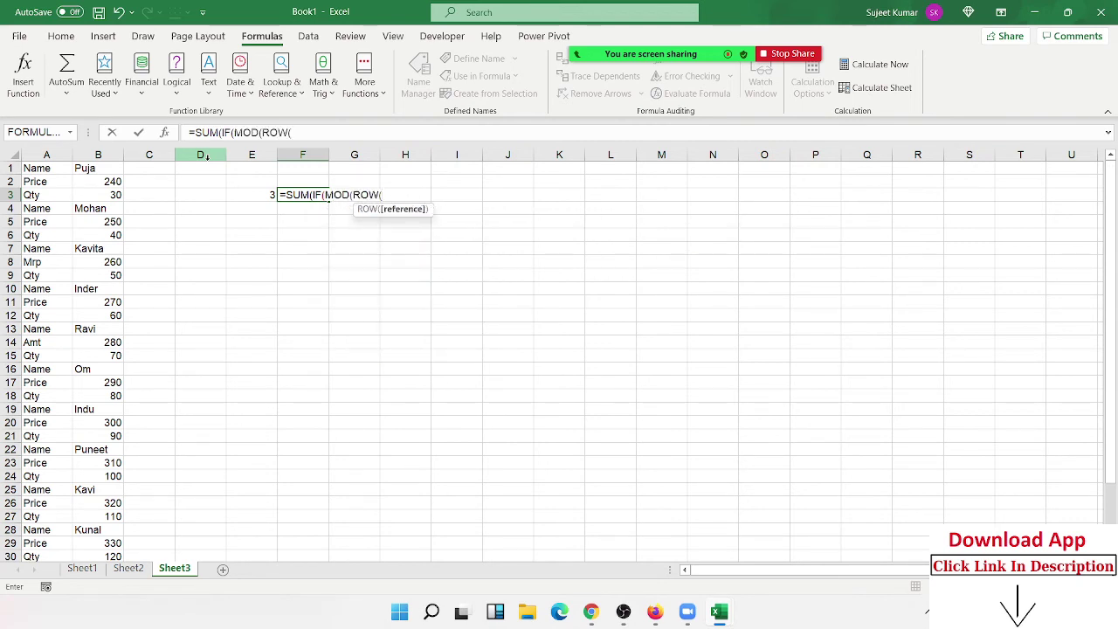
{"action": "key", "text": "Left"}
{"action": "key", "text": "Left"}
{"action": "key", "text": "Left"}
{"action": "key", "text": "Left"}
{"action": "key", "text": "Up"}
{"action": "key", "text": "Up"}
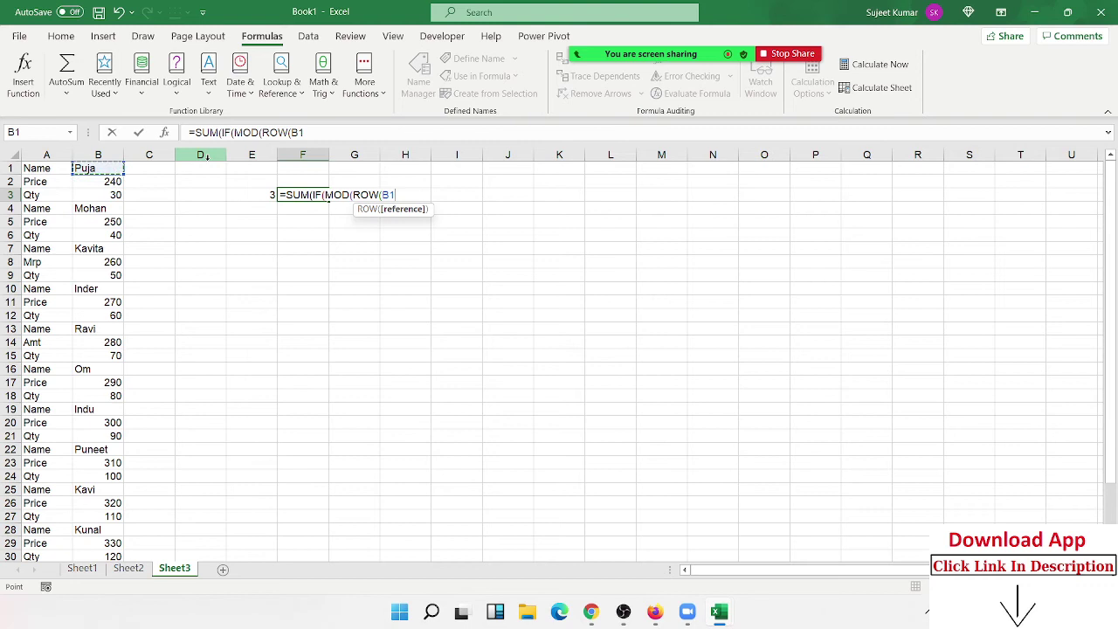
{"action": "key", "text": "ctrl+shift+Down"}
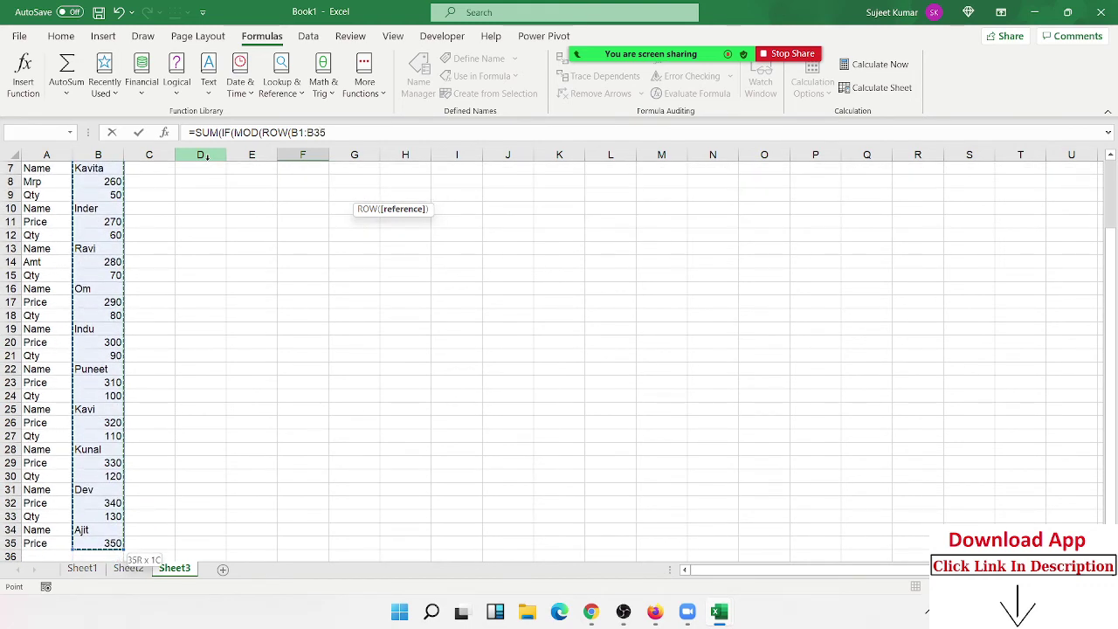
Finish the formula with ,3)=0,B1:B35)) and enter it, returning 880
{"action": "type", "text": "),"}
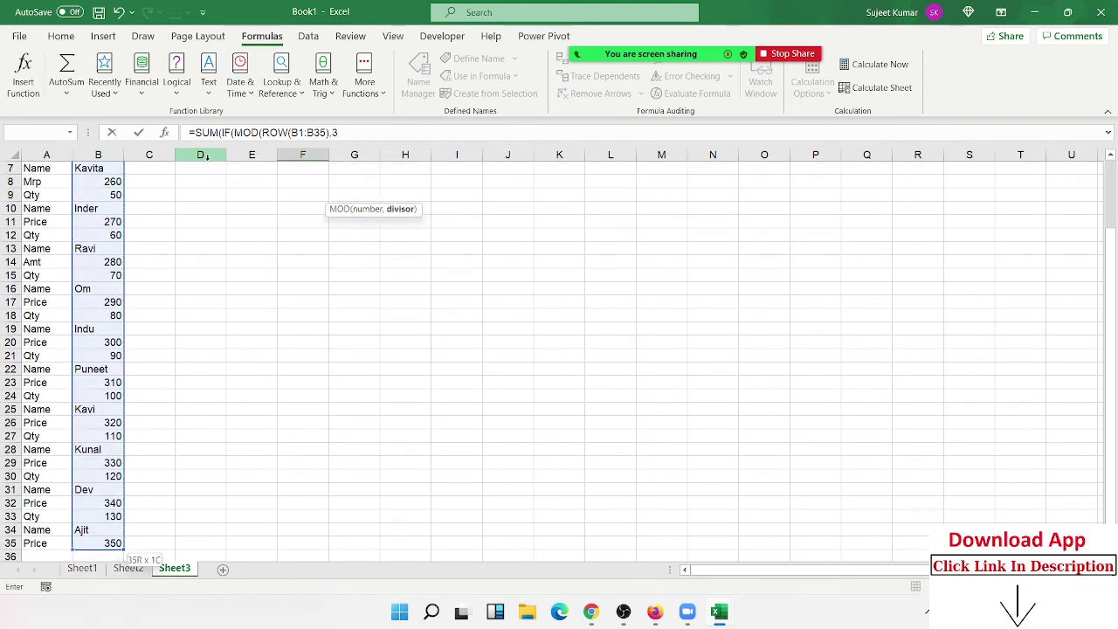
{"action": "type", "text": "3)"}
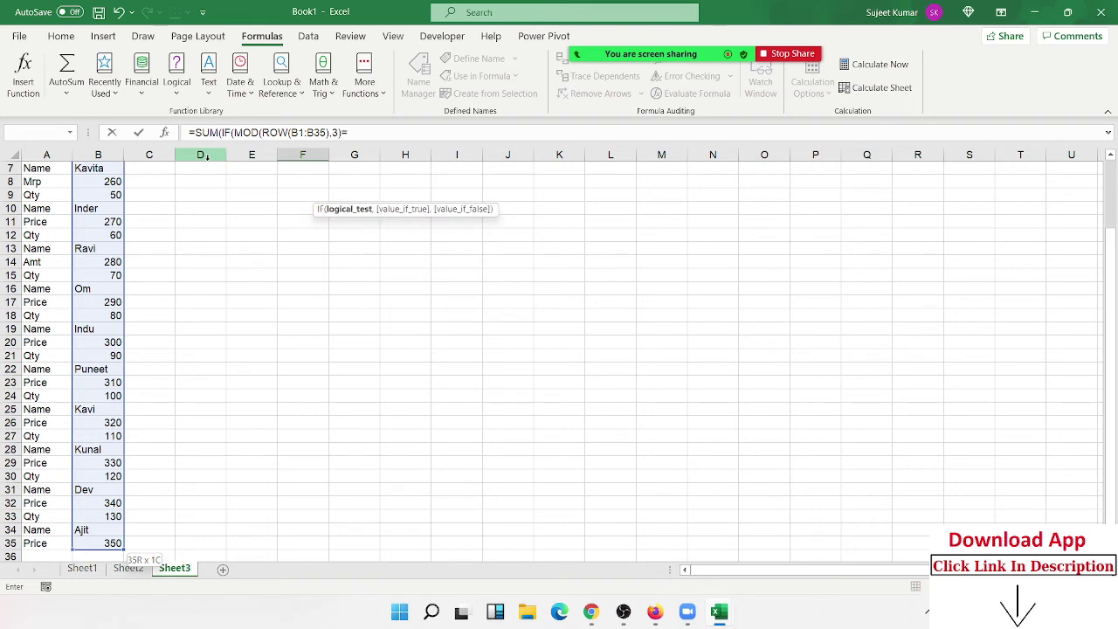
{"action": "type", "text": "=0,"}
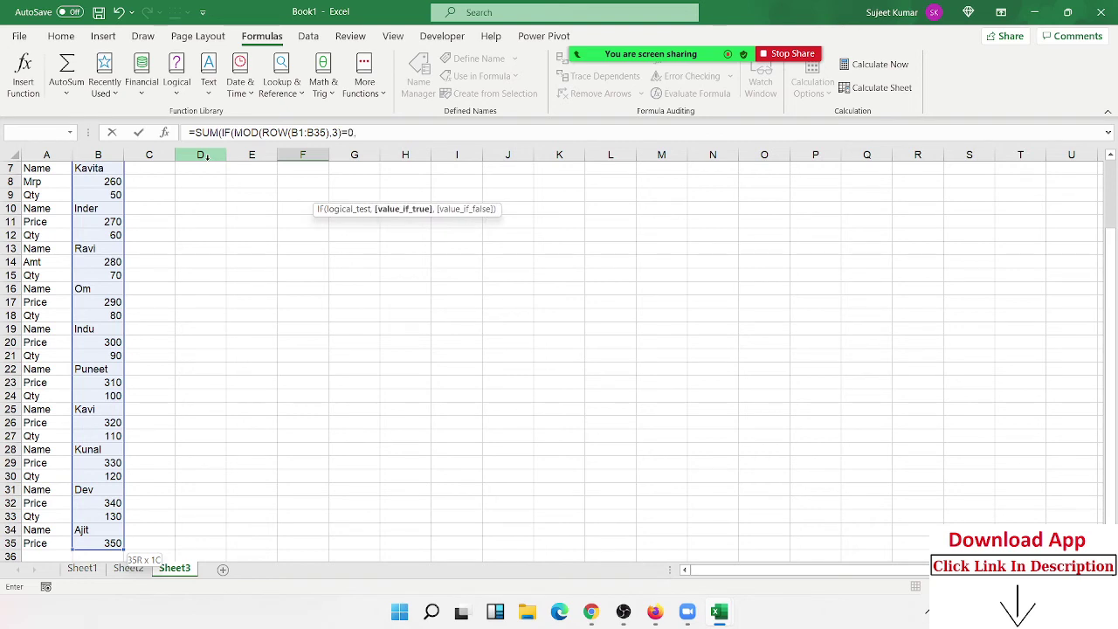
{"action": "key", "text": "Up"}
{"action": "key", "text": "Up"}
{"action": "key", "text": "Left"}
{"action": "key", "text": "Left"}
{"action": "key", "text": "Left"}
{"action": "key", "text": "Left"}
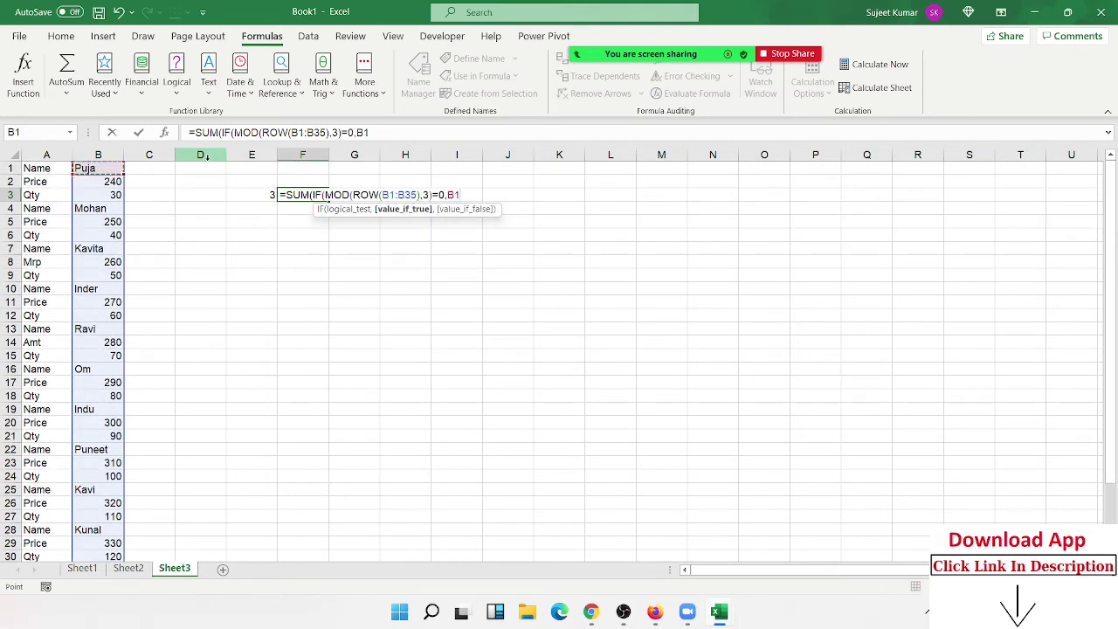
{"action": "key", "text": "ctrl+shift+Down"}
{"action": "type", "text": ")"}
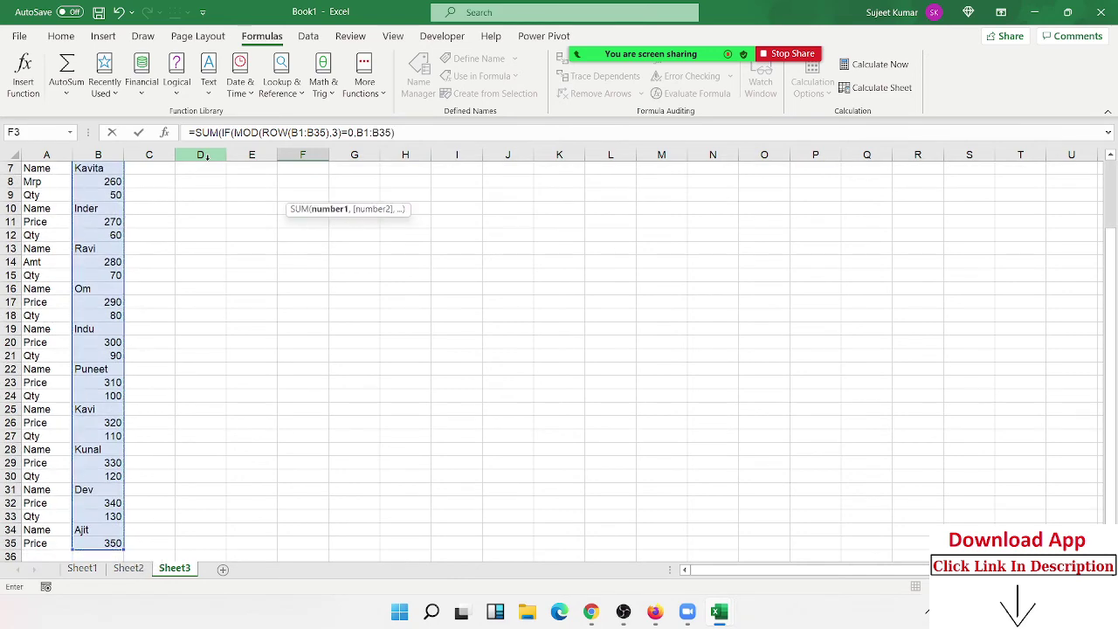
{"action": "key", "text": "Return"}
{"action": "key", "text": "Return"}
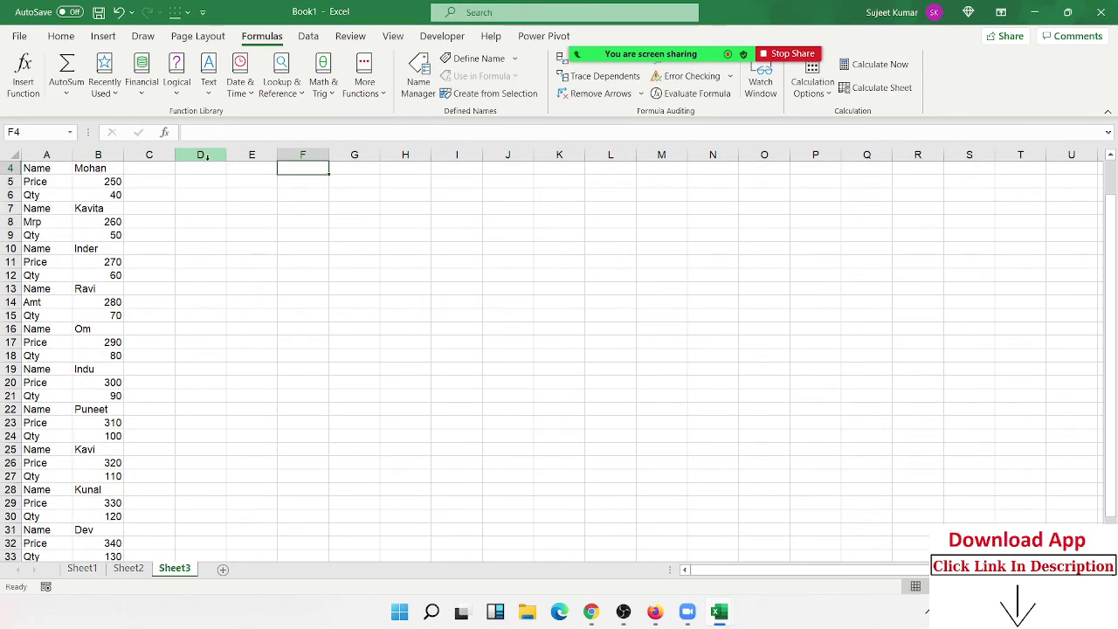
{"action": "scroll", "coordinate": [206, 157], "scroll_direction": "up", "scroll_amount": 1}
{"action": "key", "text": "Up"}
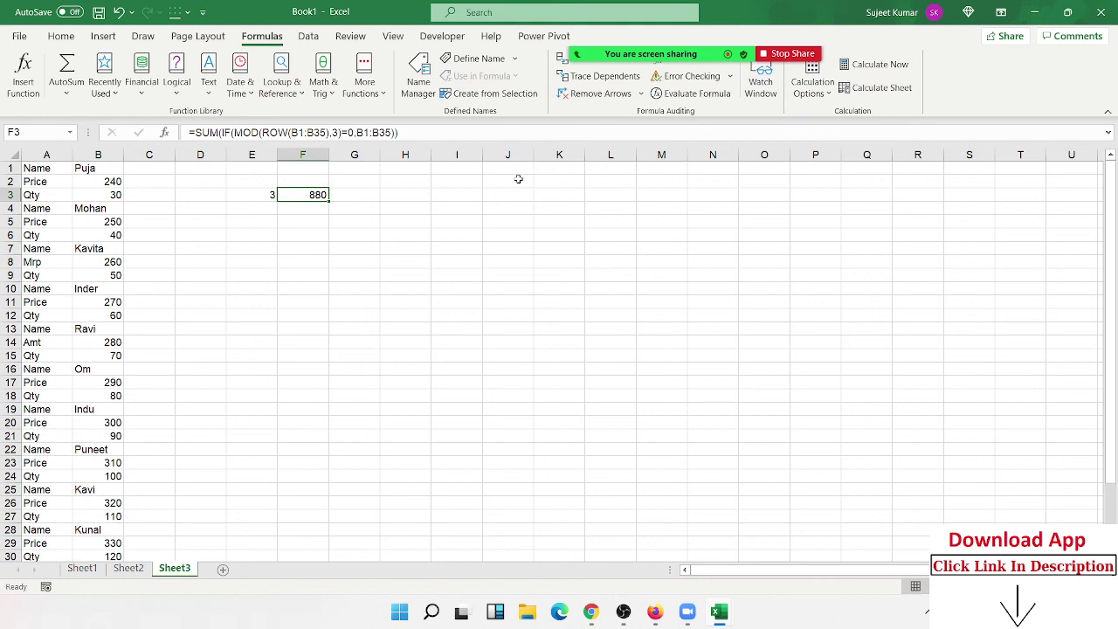
{"action": "left_click", "coordinate": [690, 94]}
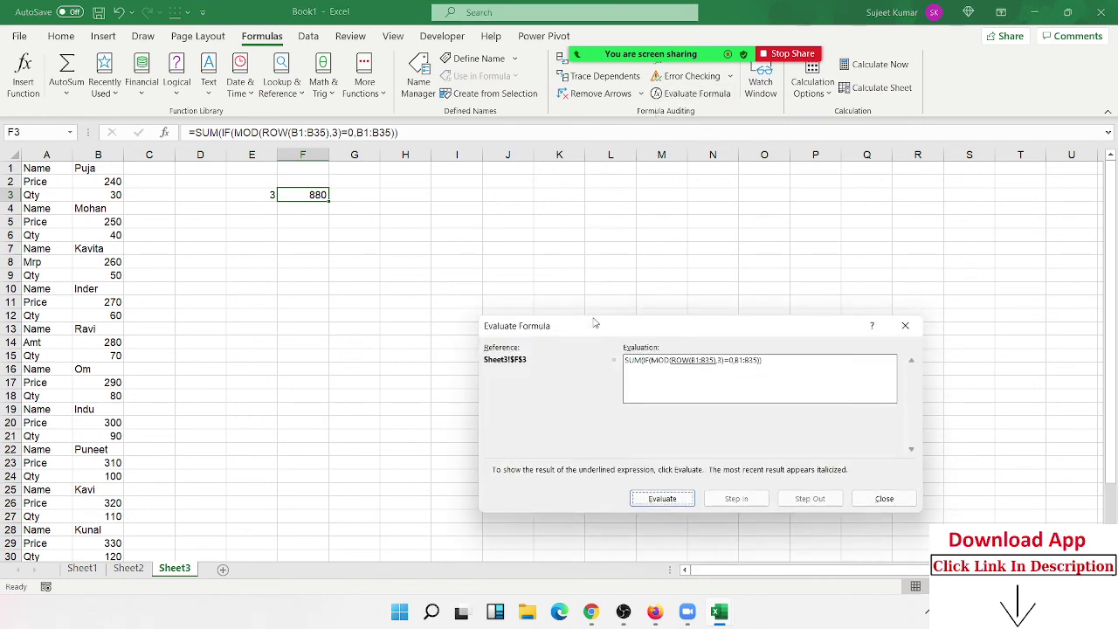
{"action": "left_click_drag", "start_coordinate": [594, 323], "coordinate": [337, 271]}
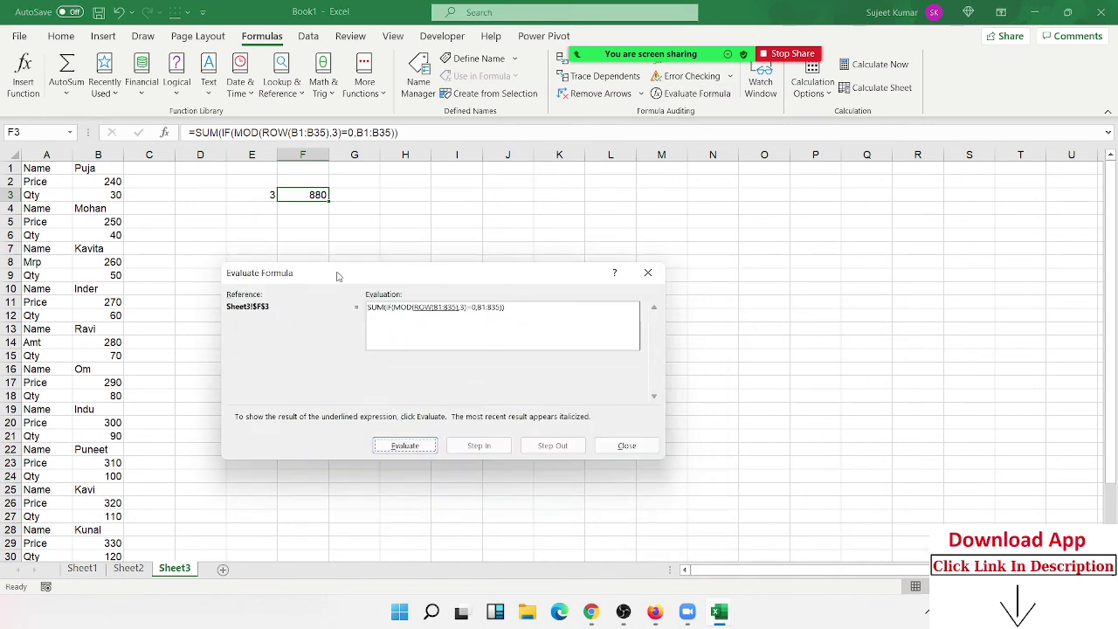
{"action": "left_click", "coordinate": [405, 446]}
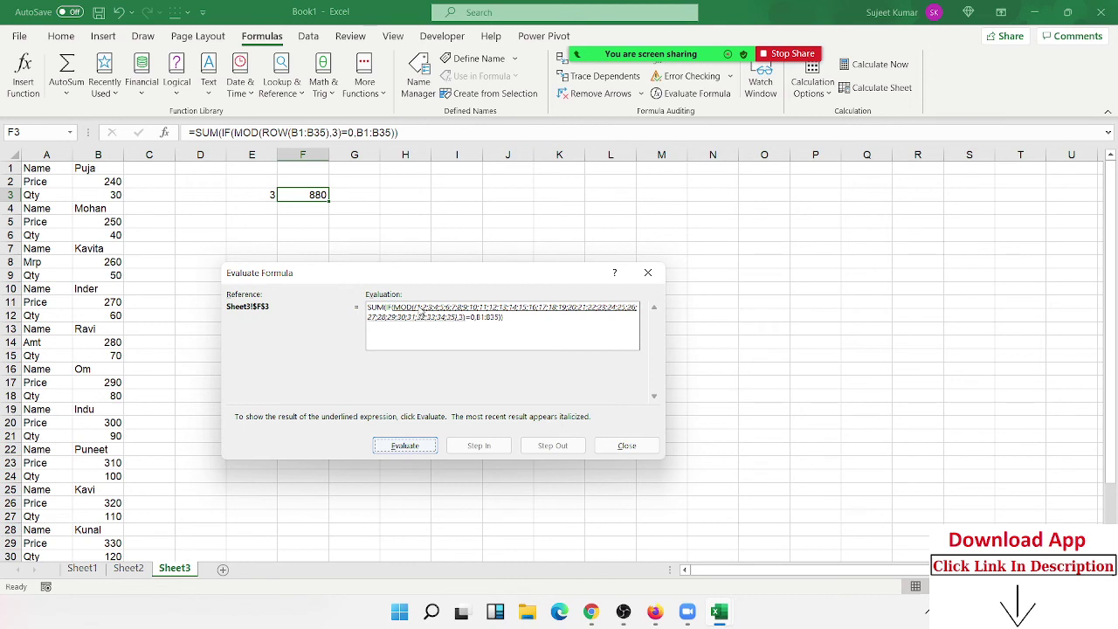
{"action": "left_click", "coordinate": [431, 447]}
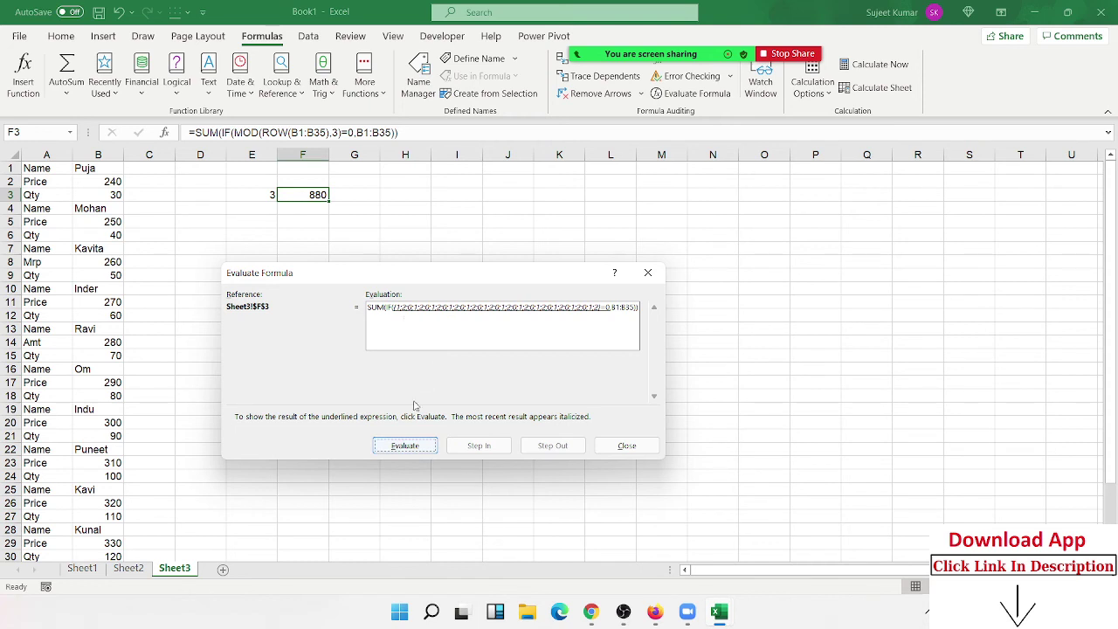
{"action": "left_click", "coordinate": [417, 447]}
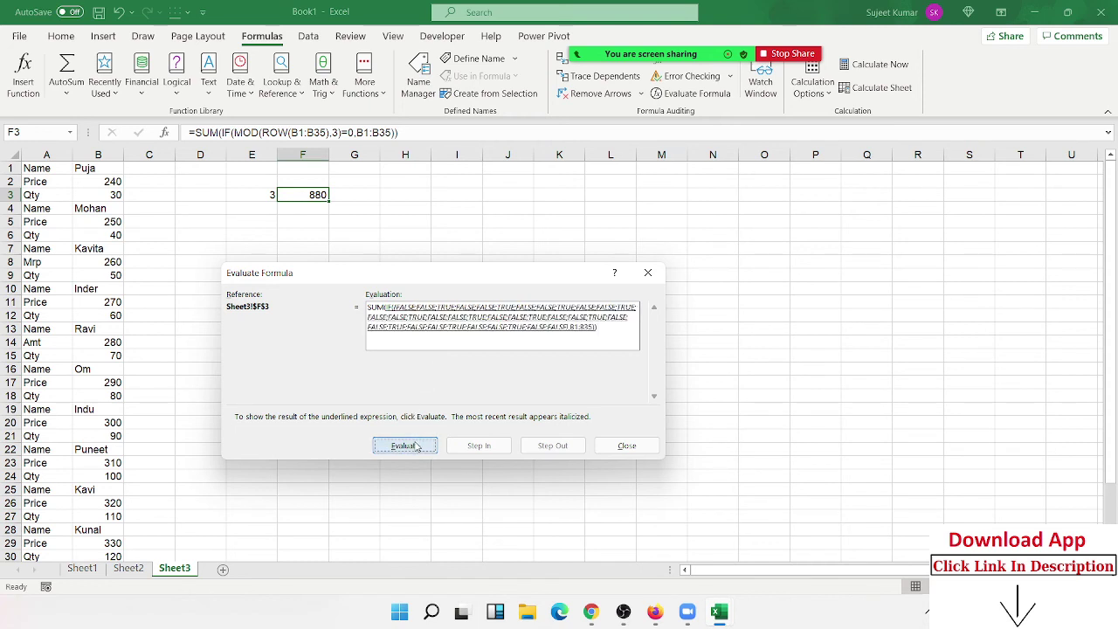
{"action": "left_click", "coordinate": [417, 446]}
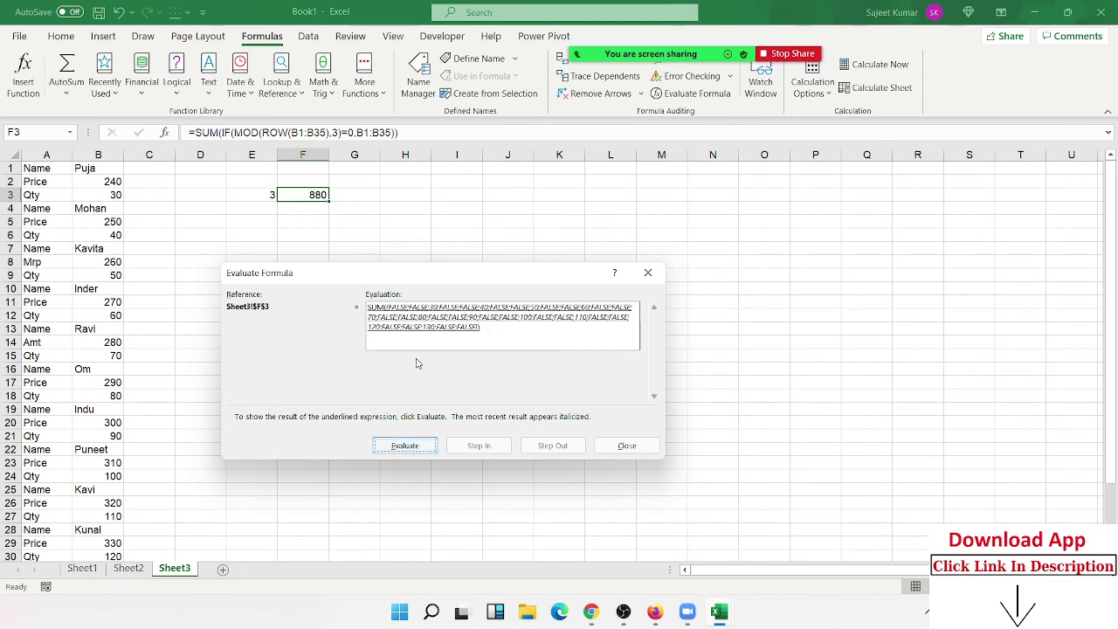
{"action": "left_click", "coordinate": [422, 453]}
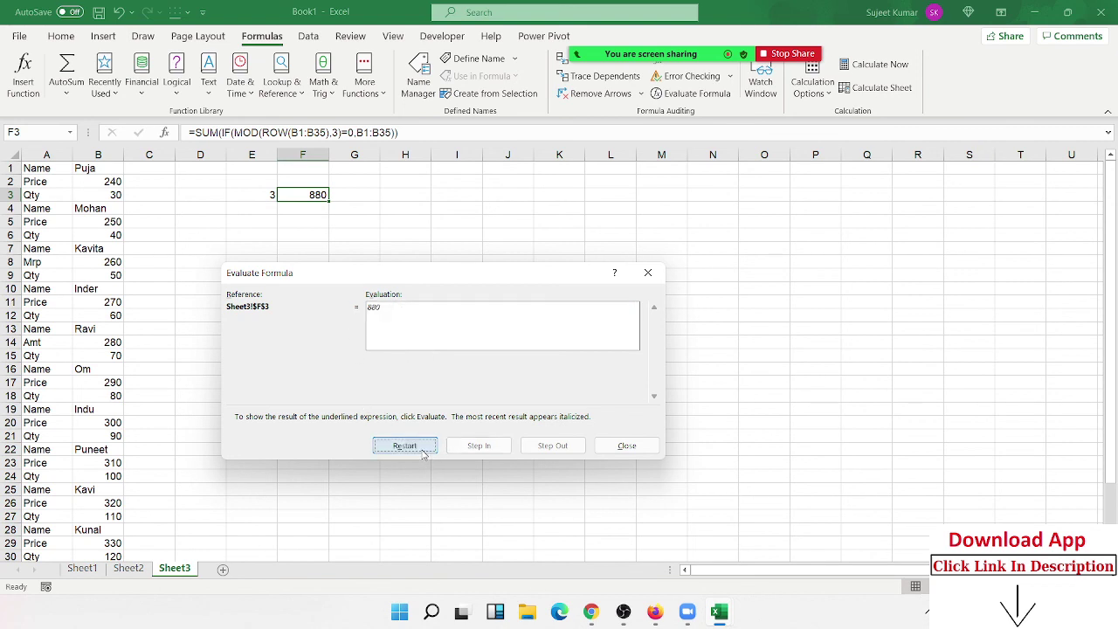
{"action": "left_click", "coordinate": [644, 451]}
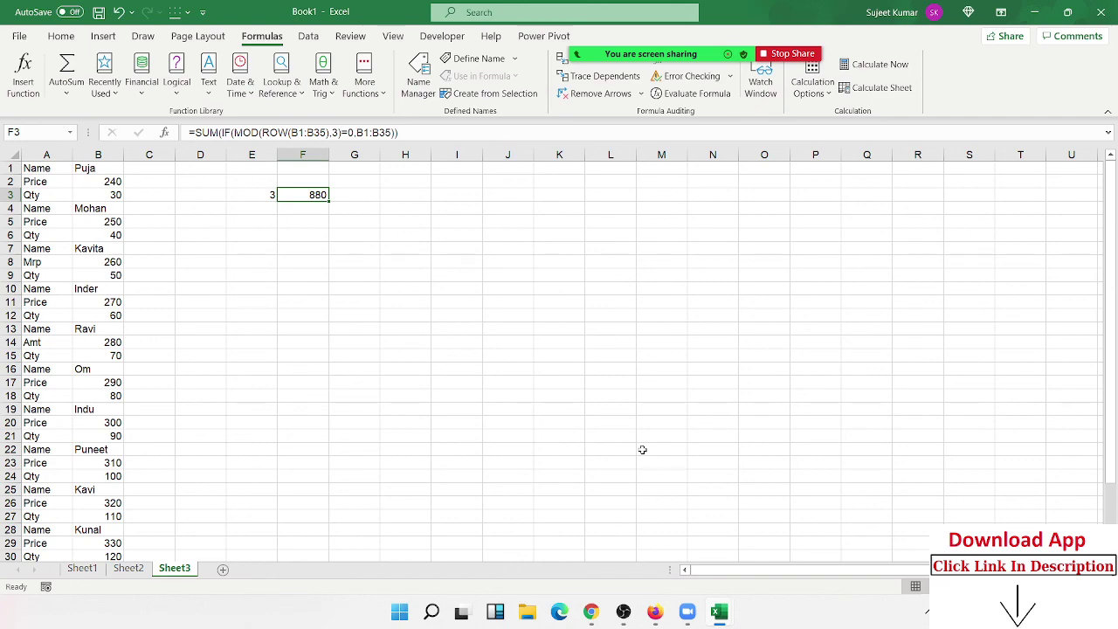
Minimise Excel with Windows+D to show the desktop
{"action": "key", "text": "super+d"}
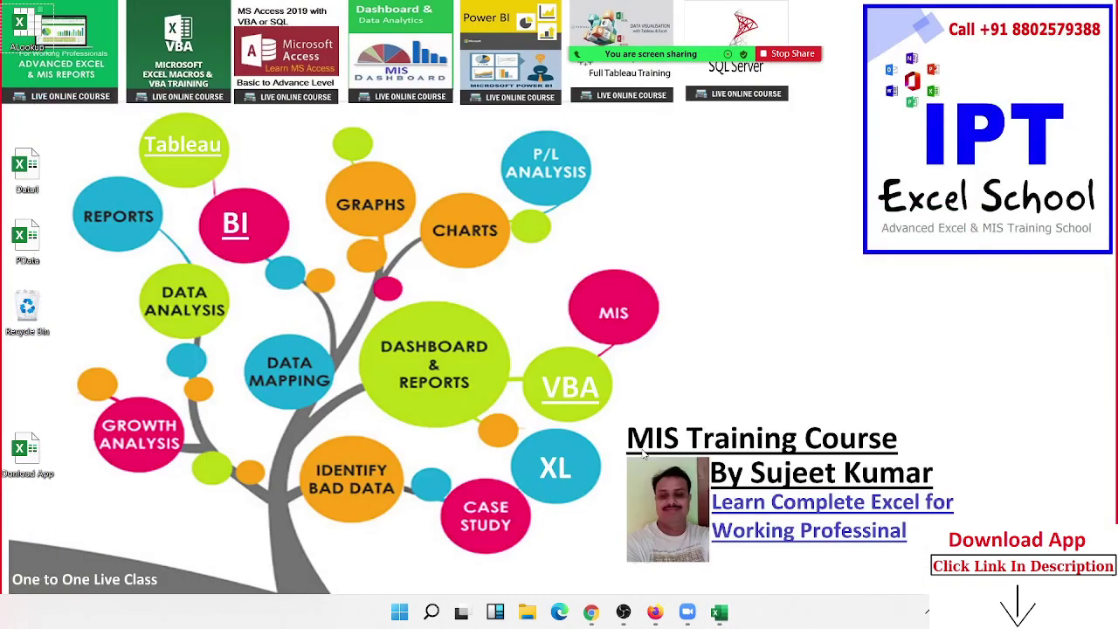